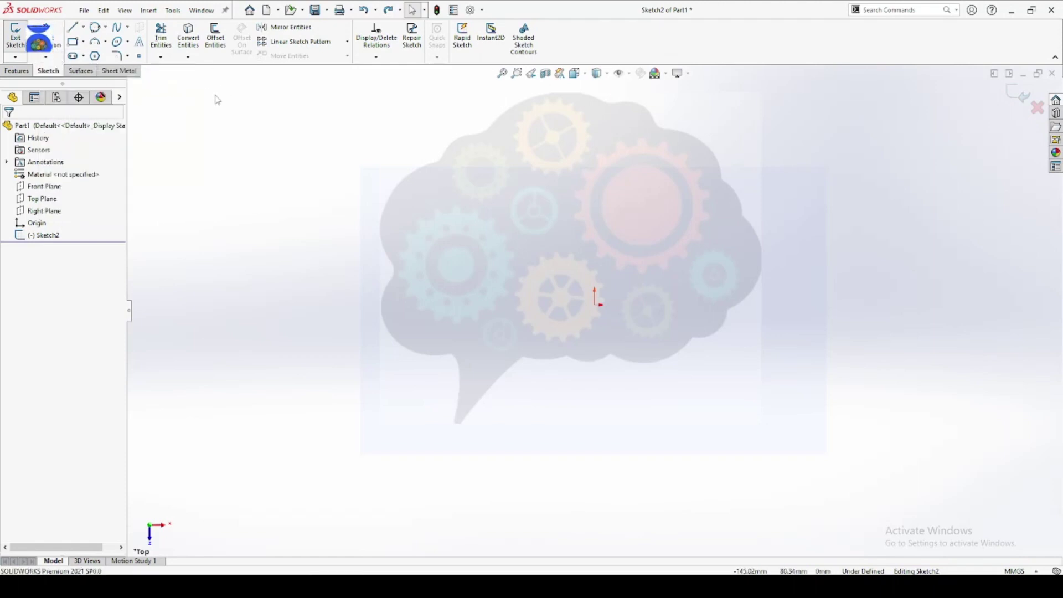
click(45, 57)
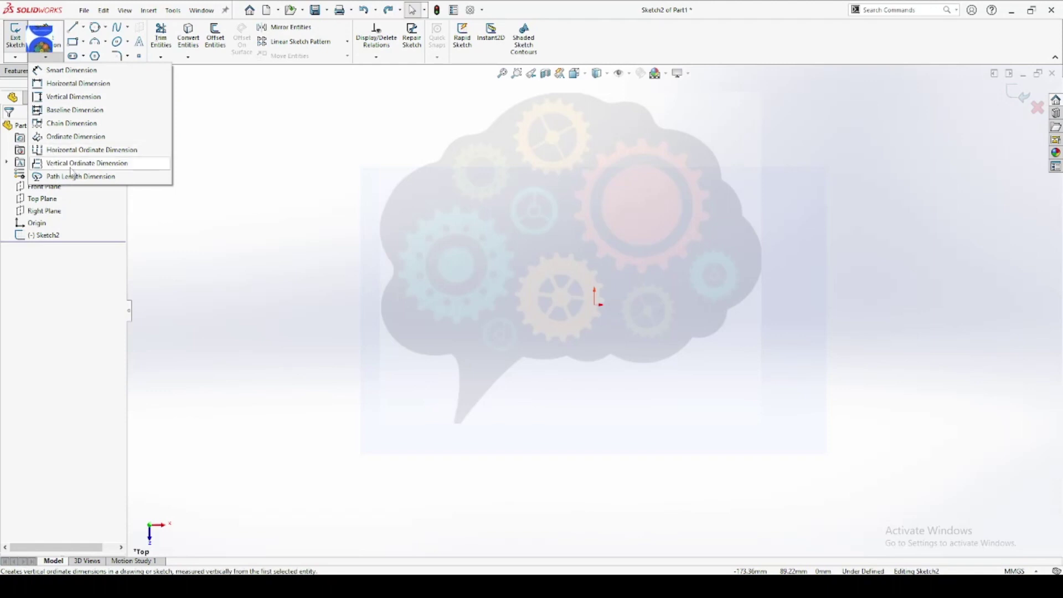
click(208, 178)
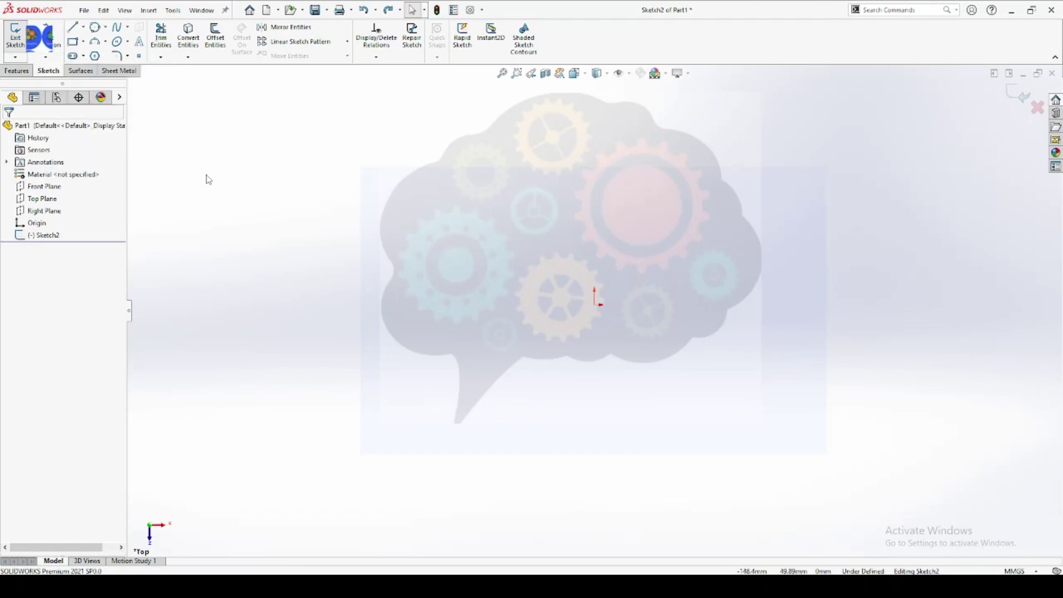
click(46, 56)
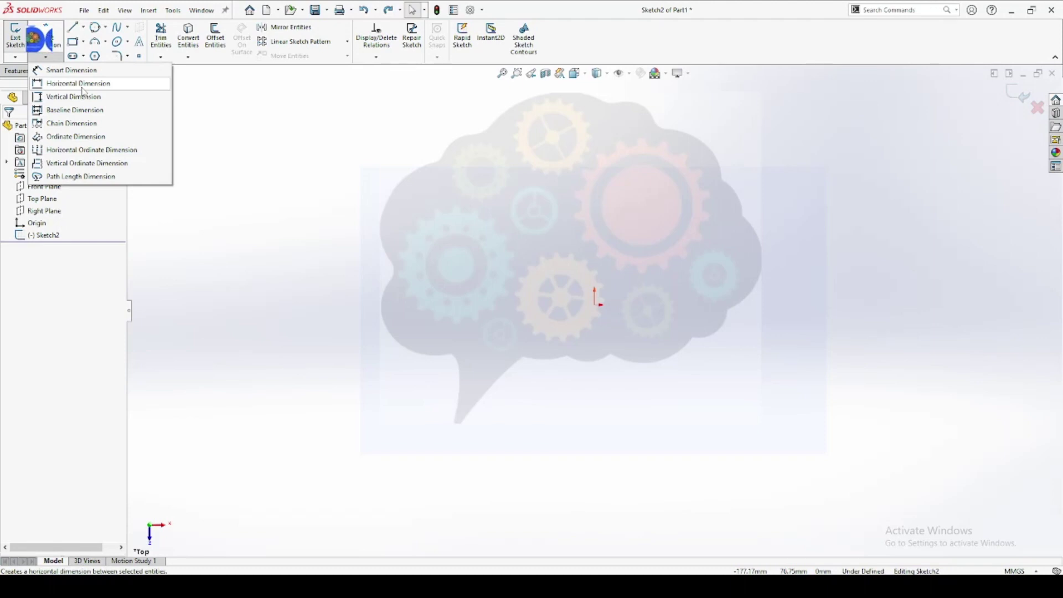
click(203, 159)
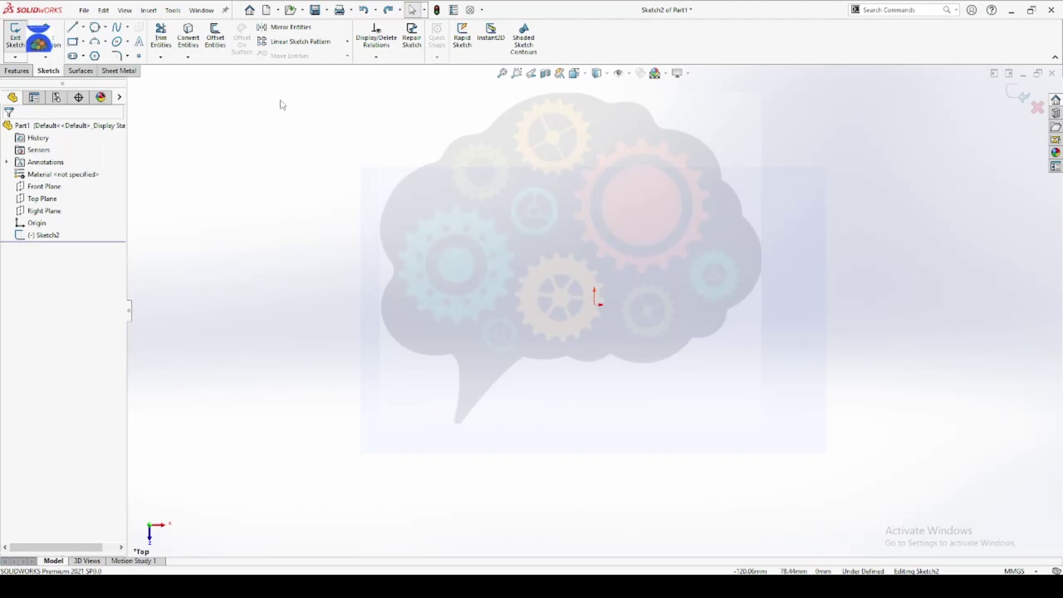
Sketch a single slanted line about 54 mm long, rising to the right, on the upper-left side of the origin
click(73, 27)
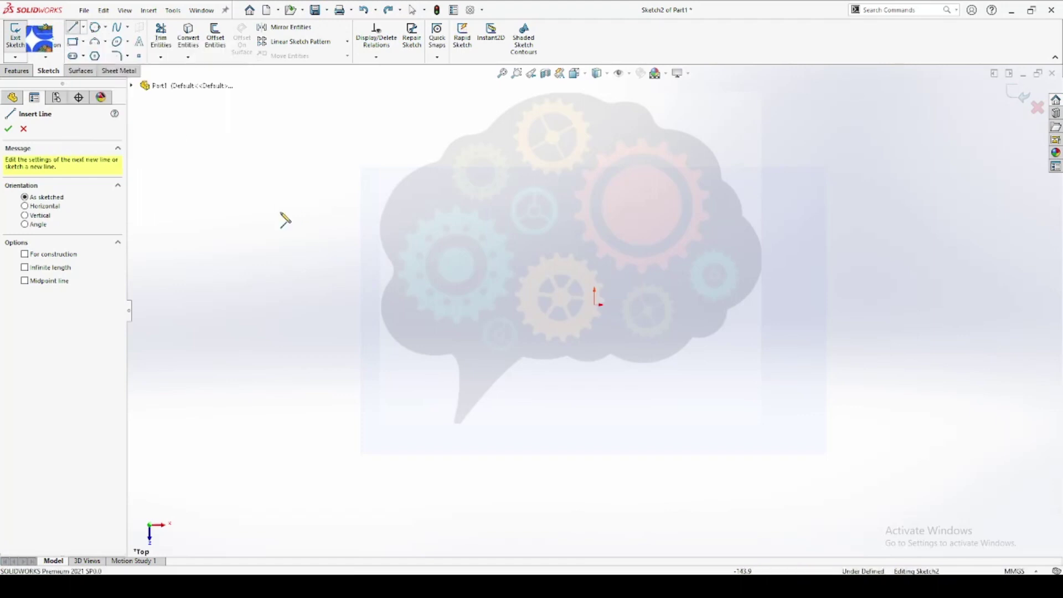
click(395, 290)
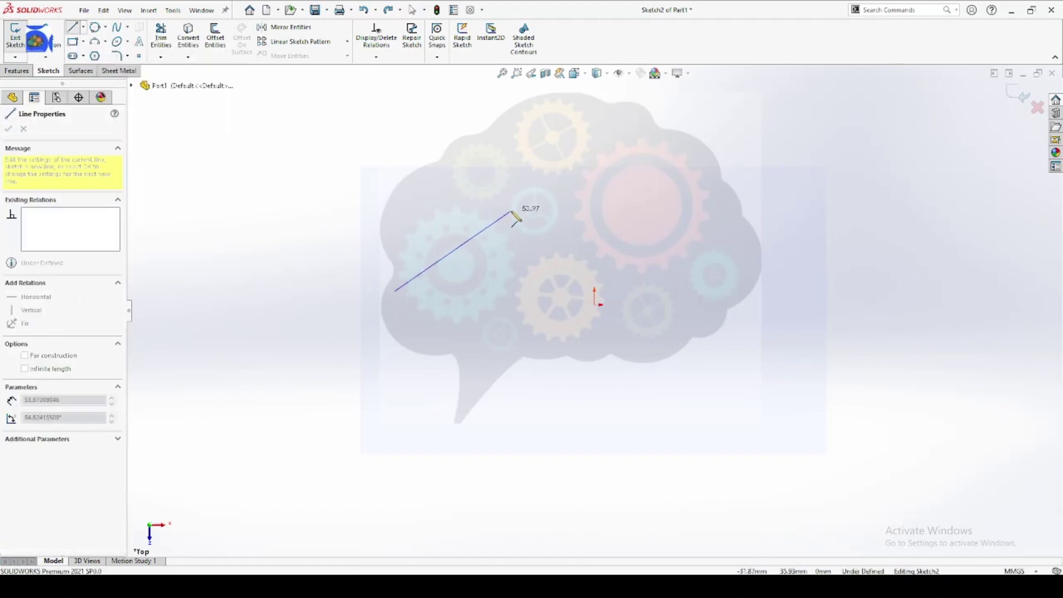
click(511, 211)
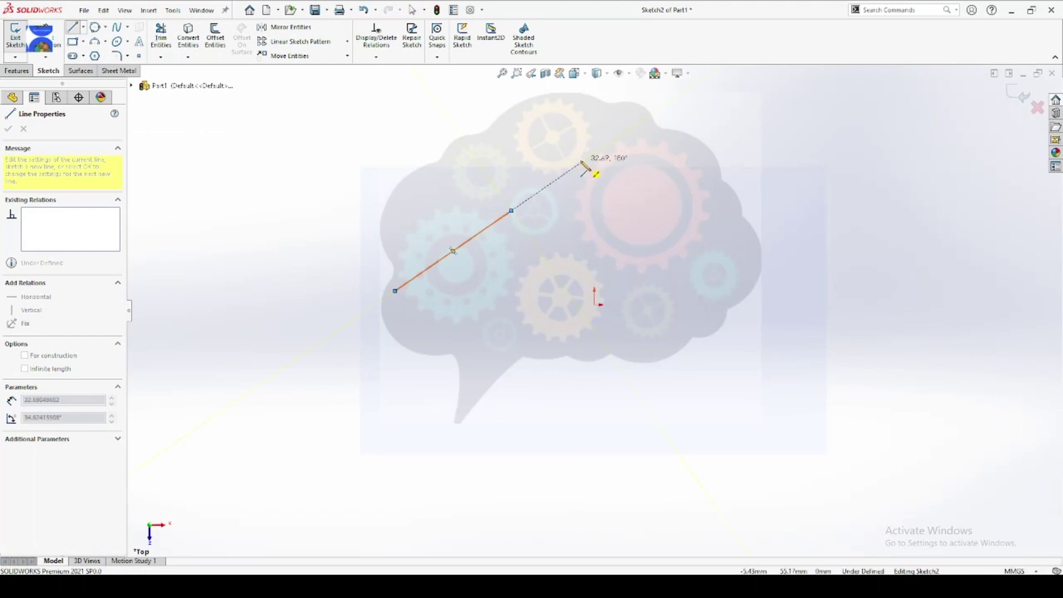
key(Escape)
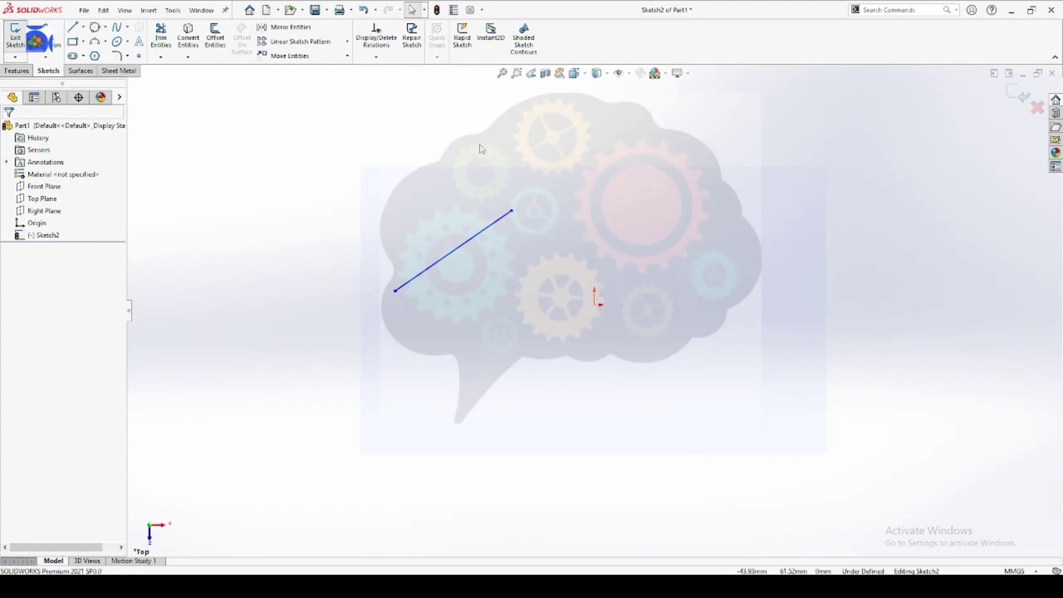
Add a Horizontal Dimension above the slanted line and set it to 44 mm
scroll(479, 145, up, 1)
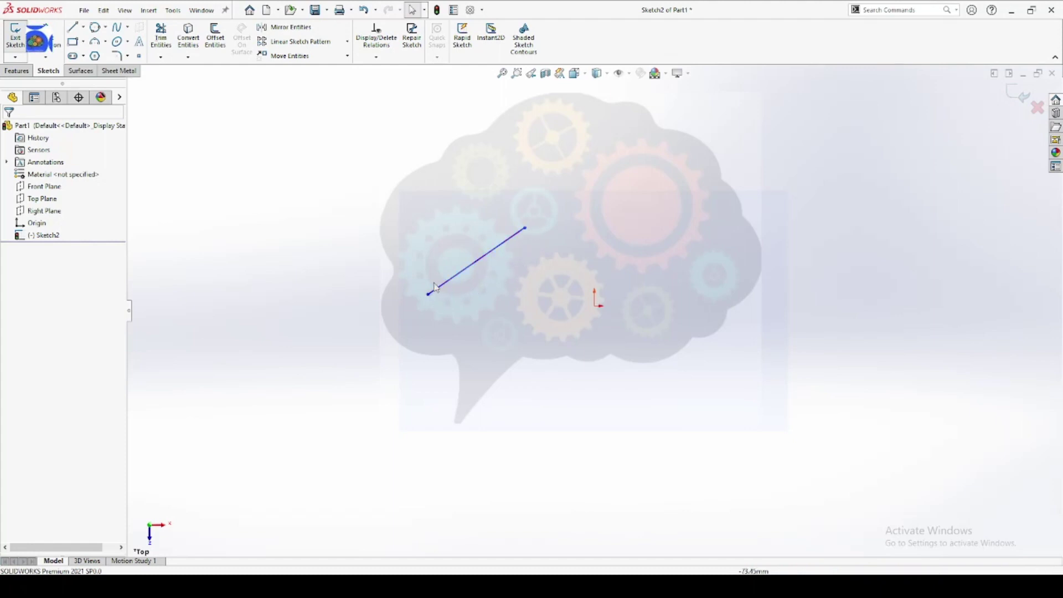
click(45, 57)
click(55, 84)
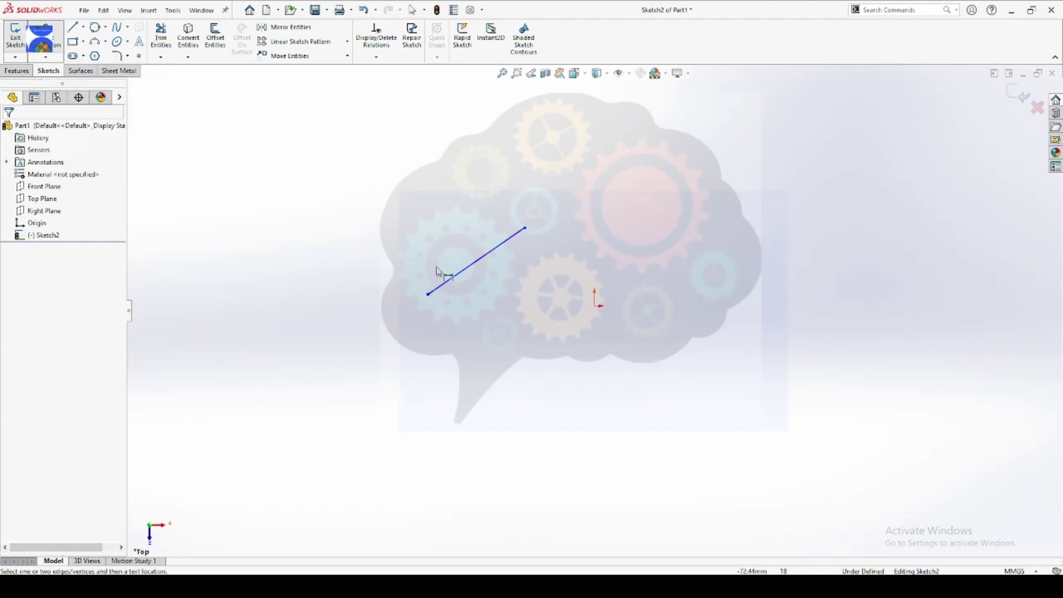
click(450, 276)
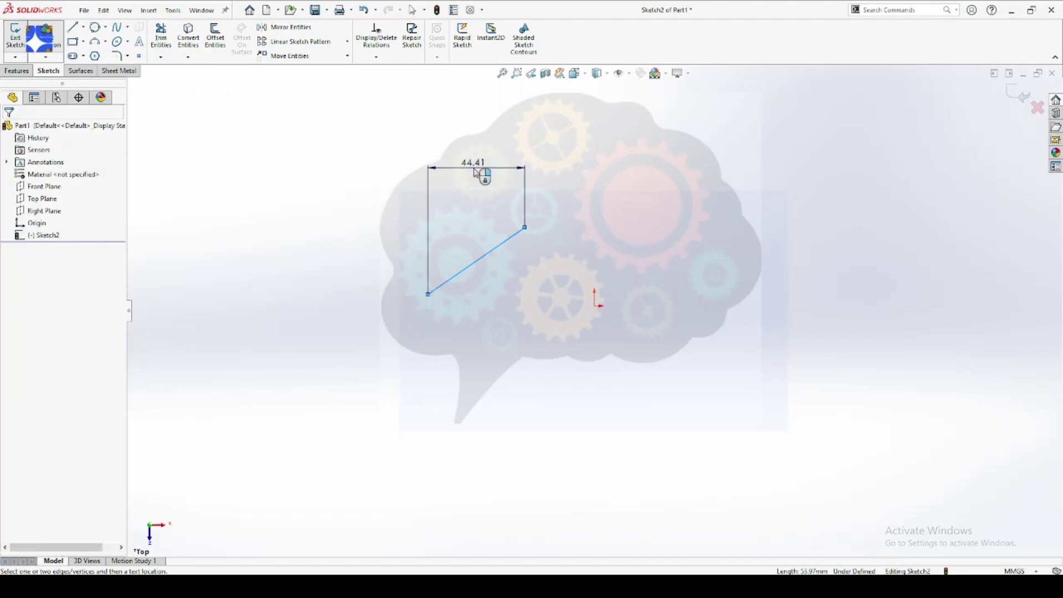
click(464, 160)
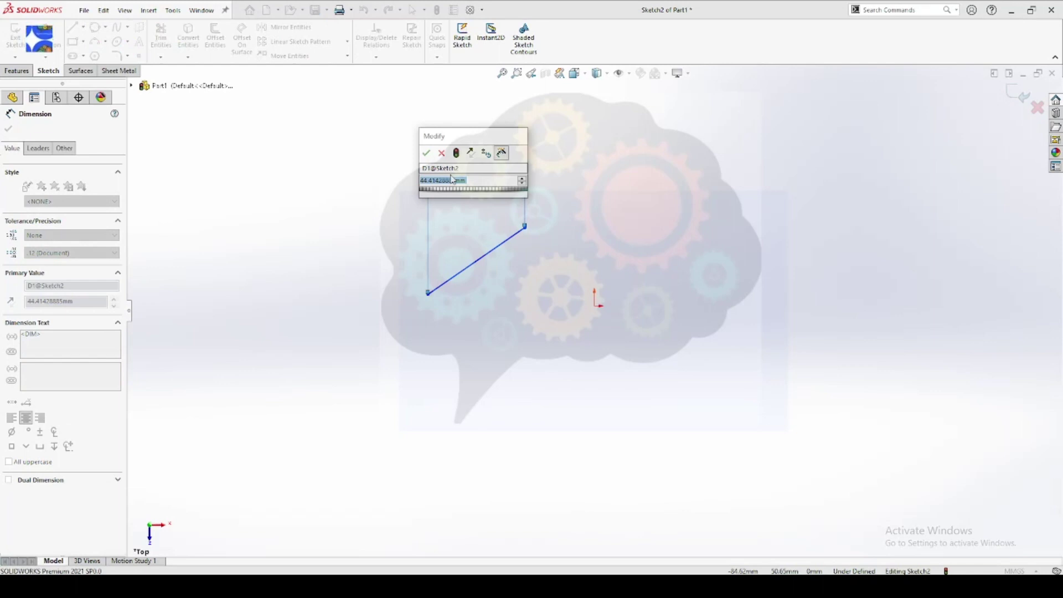
text(44)
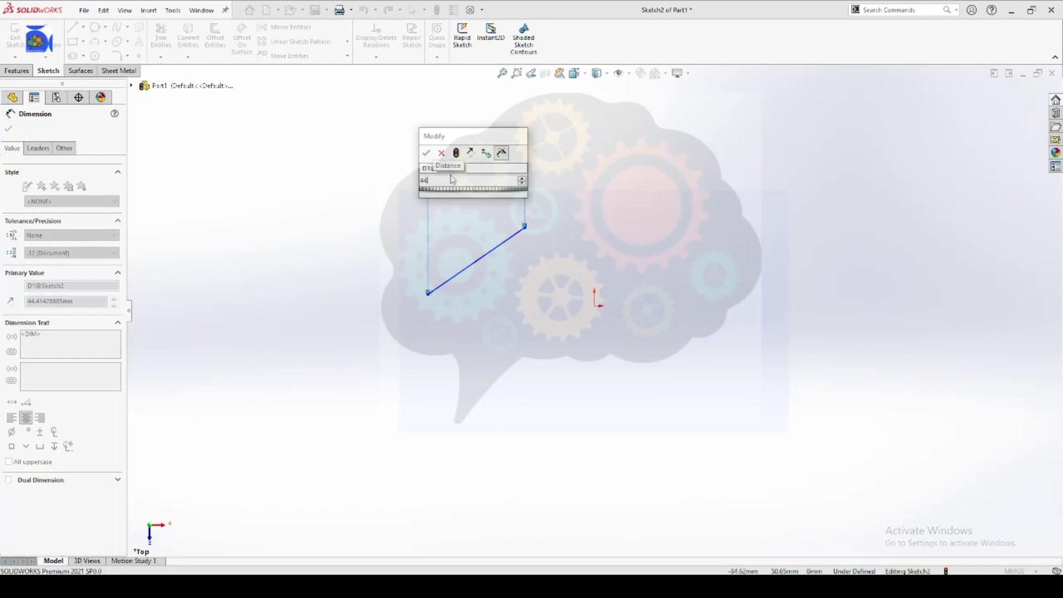
key(Return)
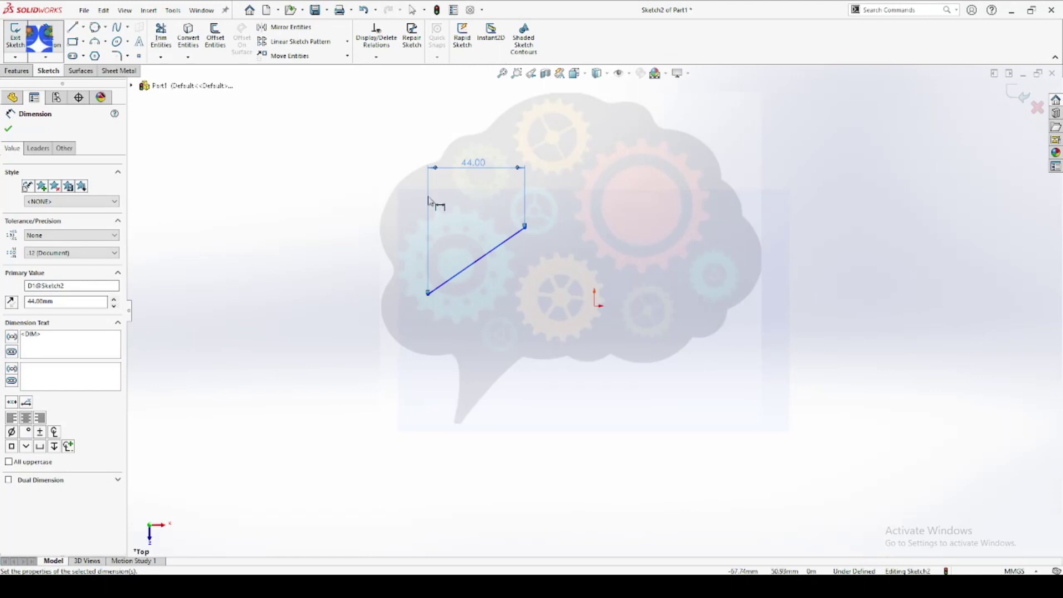
Add a Vertical Dimension to the right of the slanted line, keeping its proposed value
click(45, 57)
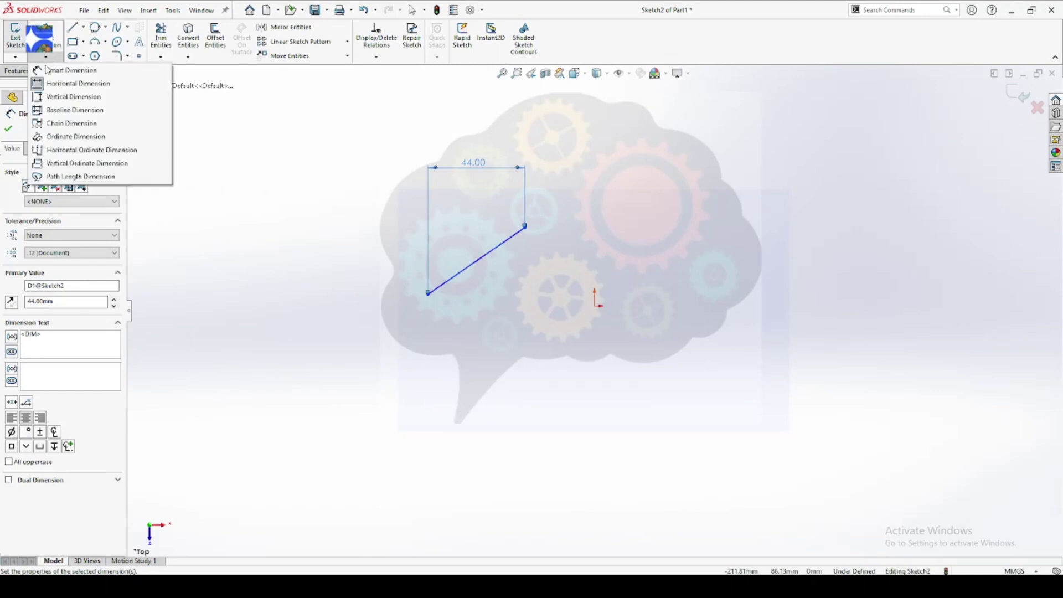
click(55, 97)
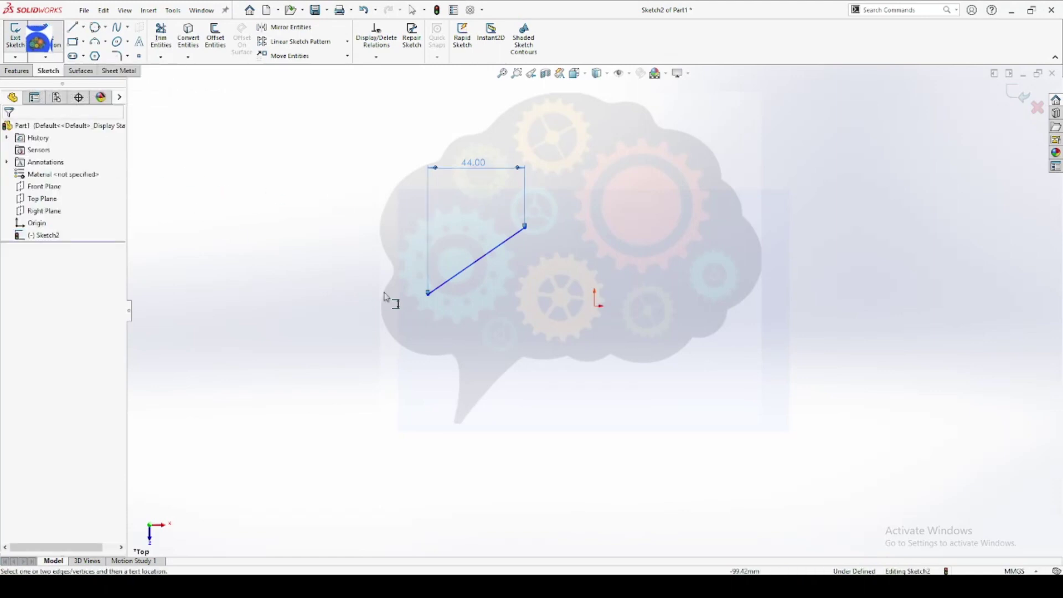
click(457, 284)
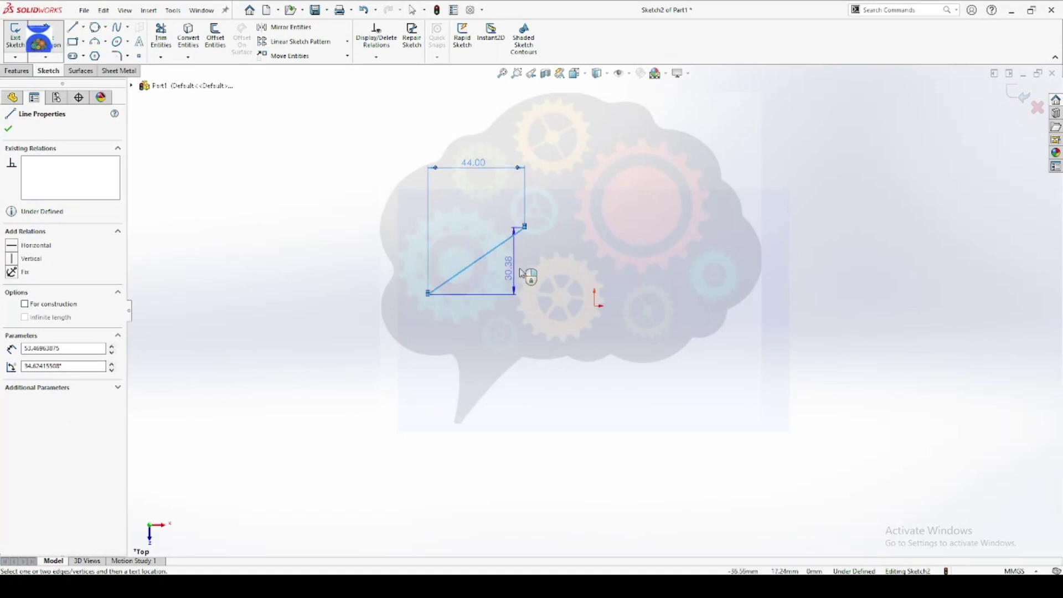
click(562, 277)
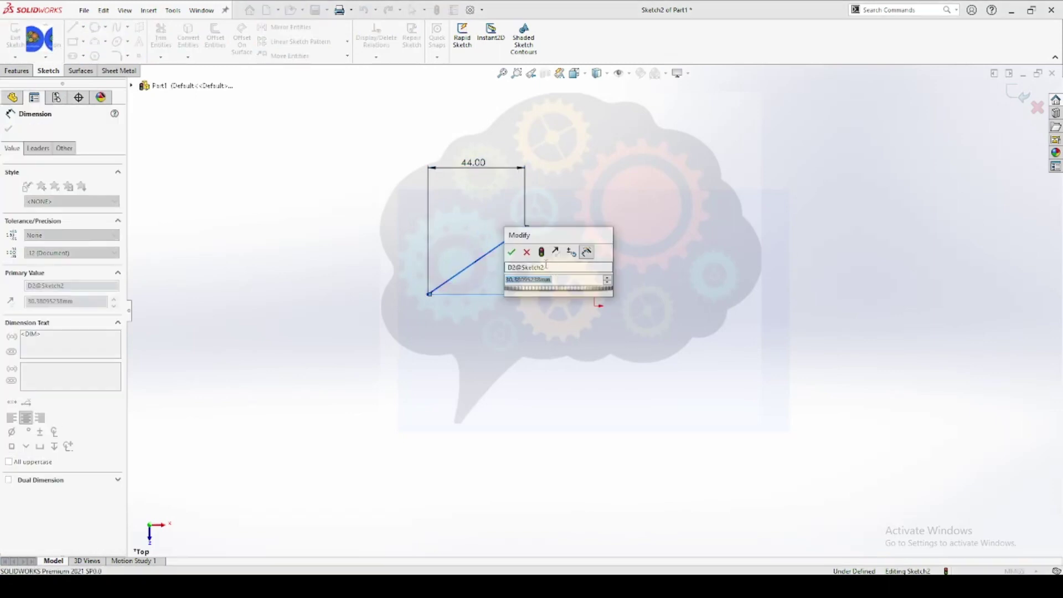
click(512, 252)
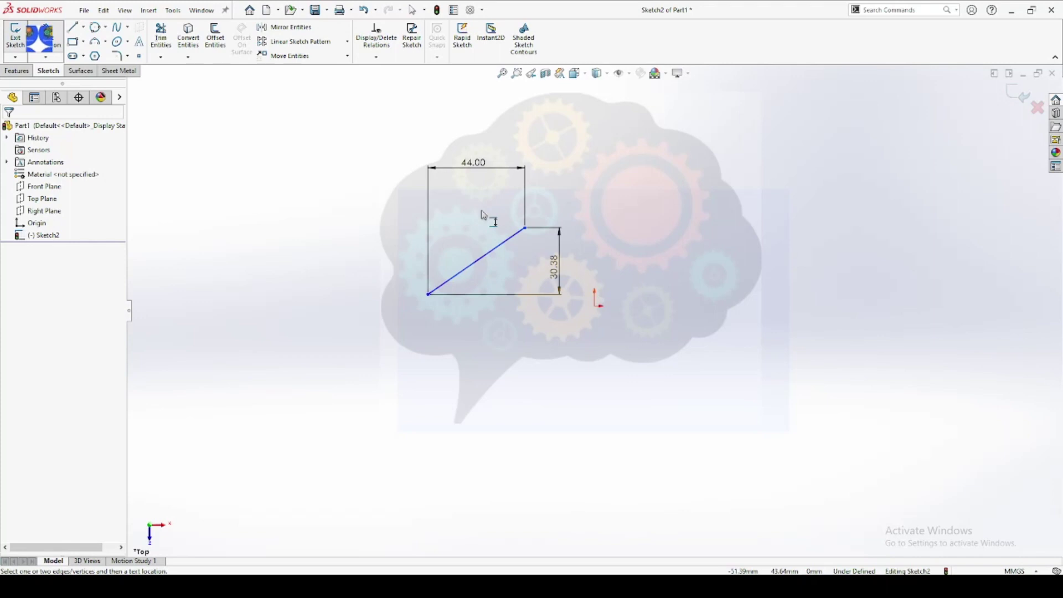
Leave the dimension command and undo the horizontal and vertical dimensions on the slanted line
key(Escape)
key(ctrl+z)
key(ctrl+z)
key(ctrl+z)
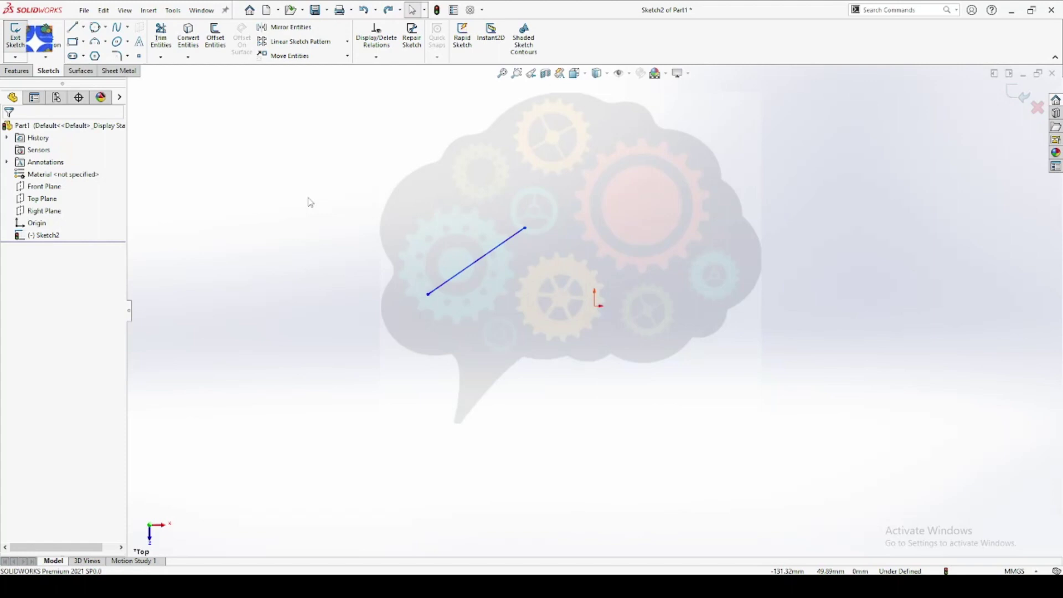
Dimension the slanted line's true length with Smart Dimension, placing it parallel below the line and keeping the proposed value
click(49, 57)
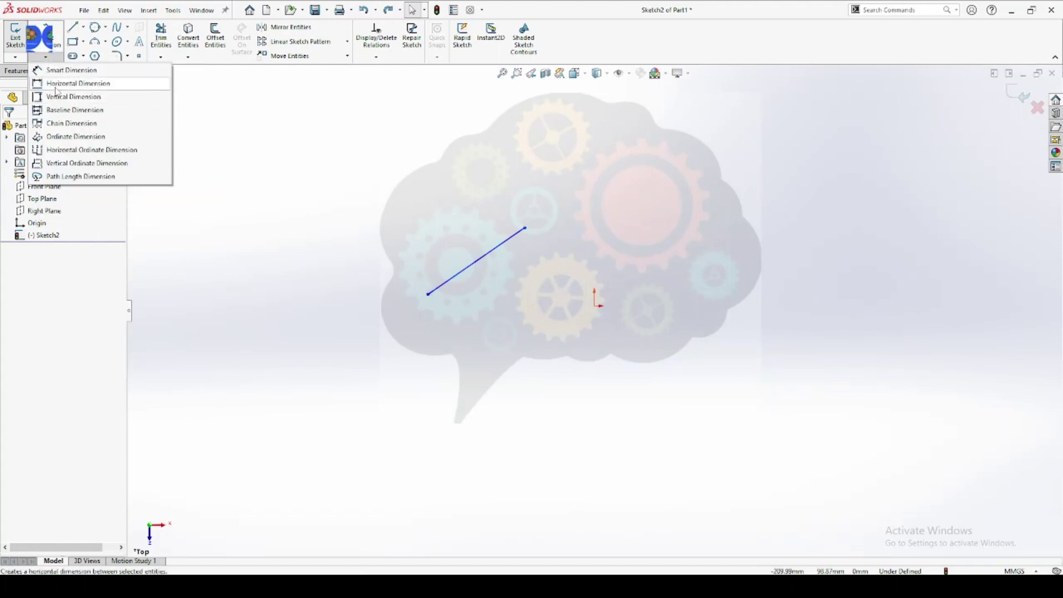
click(66, 70)
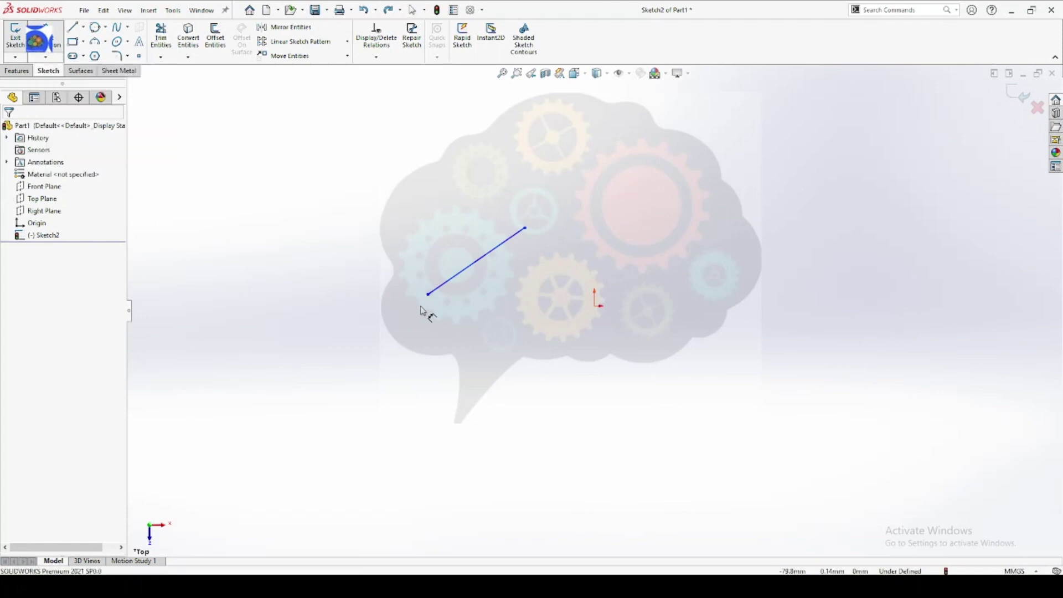
click(475, 266)
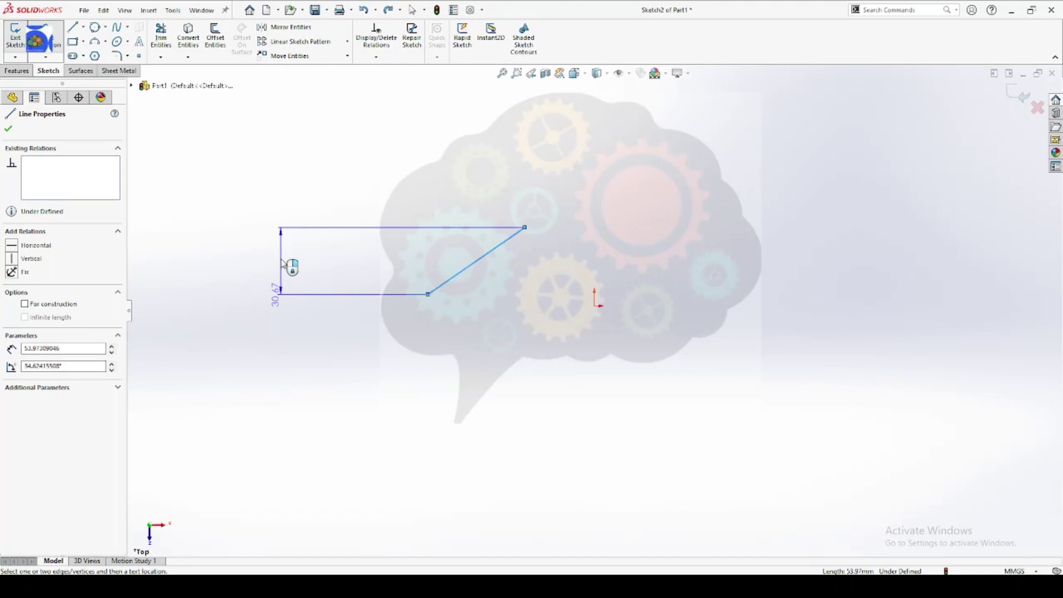
click(499, 291)
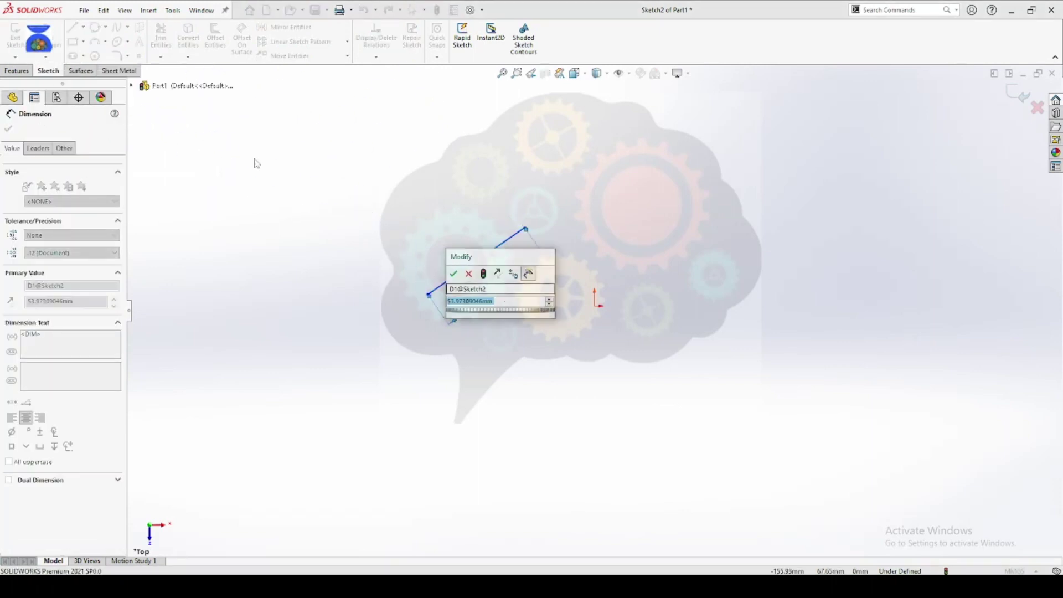
key(Return)
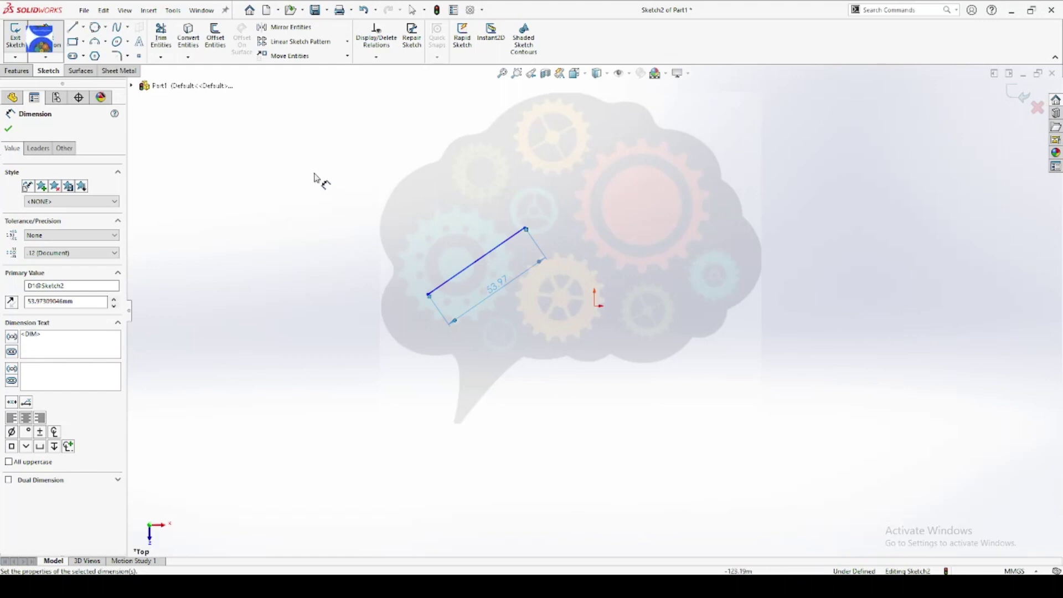
Sketch a centre-point circle with a radius of about 13.4 mm above and to the left of the slanted line
click(105, 27)
click(119, 42)
click(387, 200)
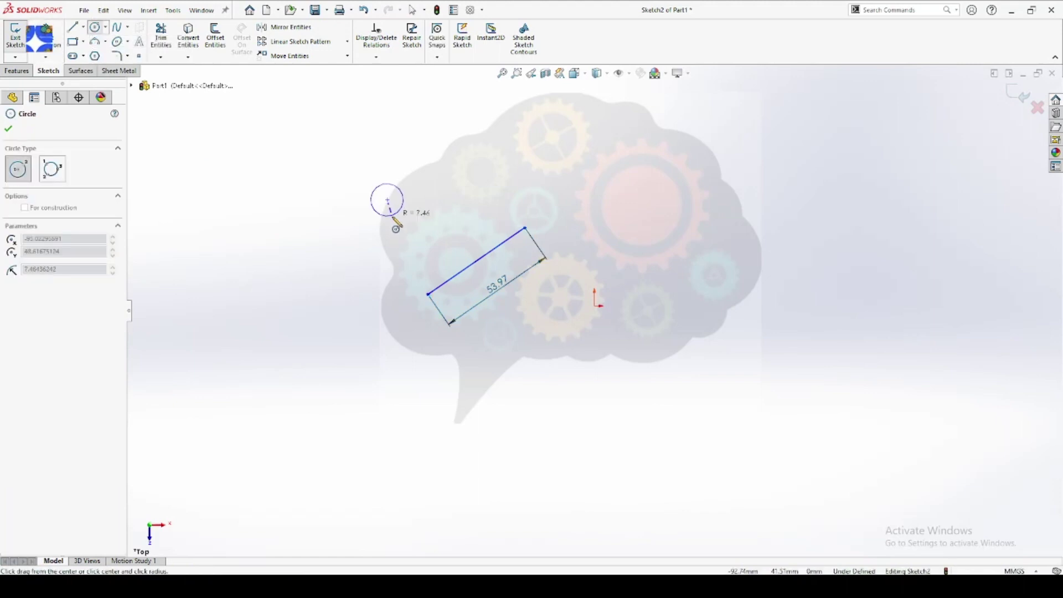
click(399, 227)
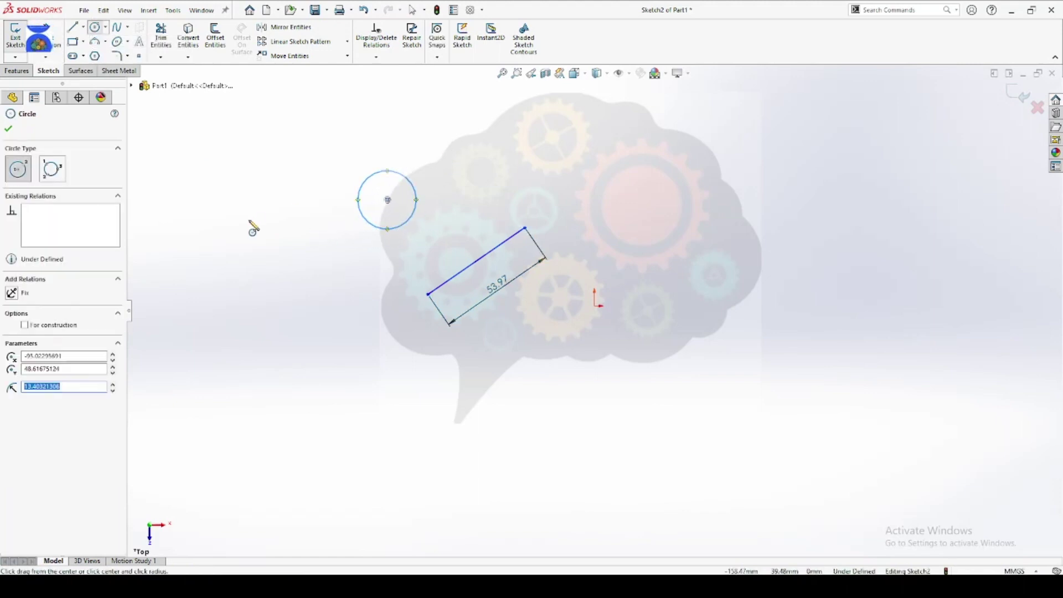
key(Escape)
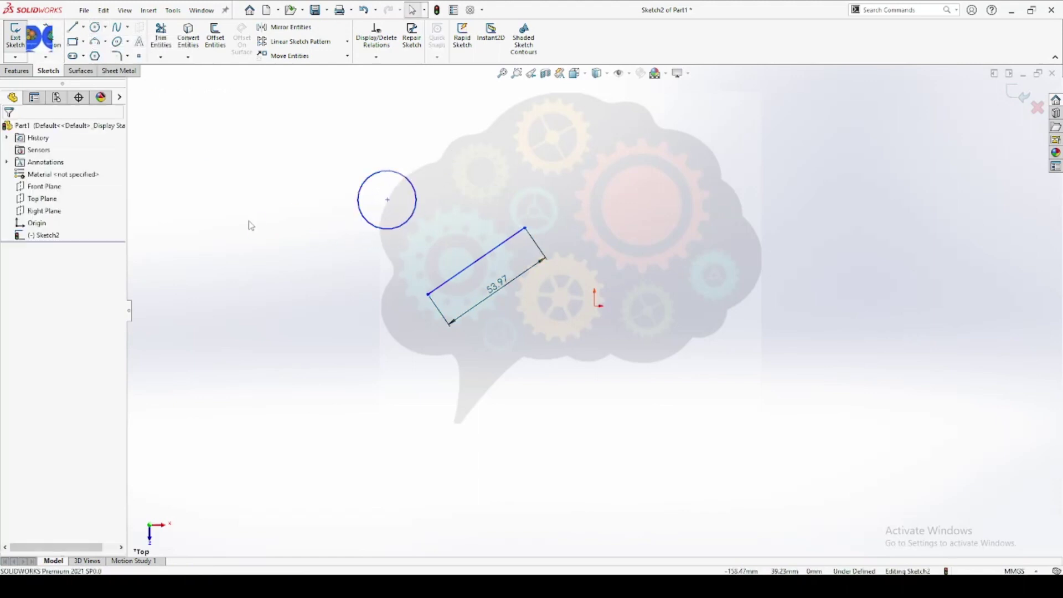
Dimension the circle's diameter with Smart Dimension, placing it to the circle's upper right and keeping the proposed value
click(53, 42)
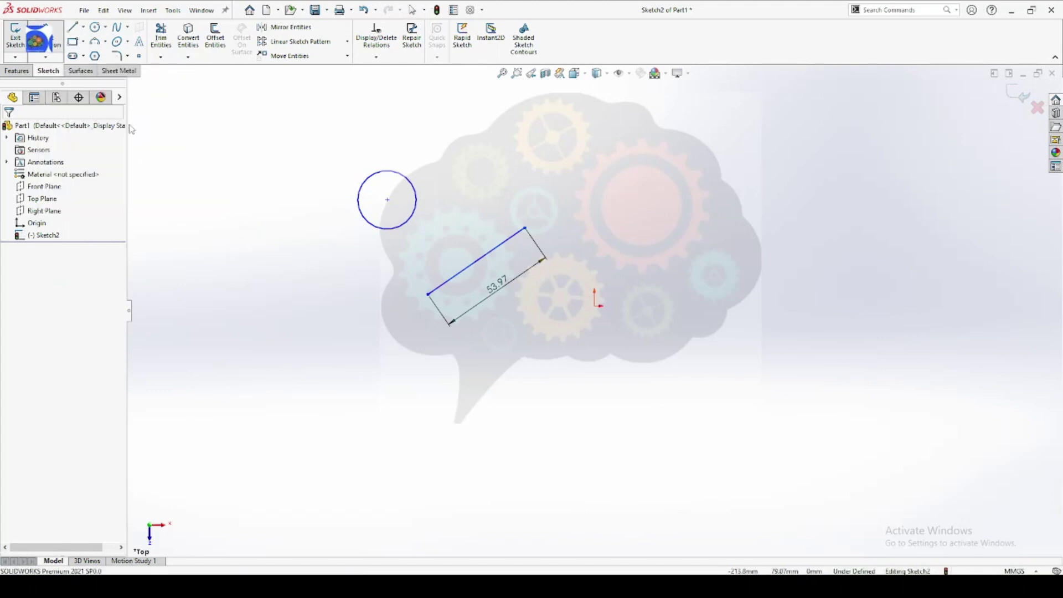
click(399, 180)
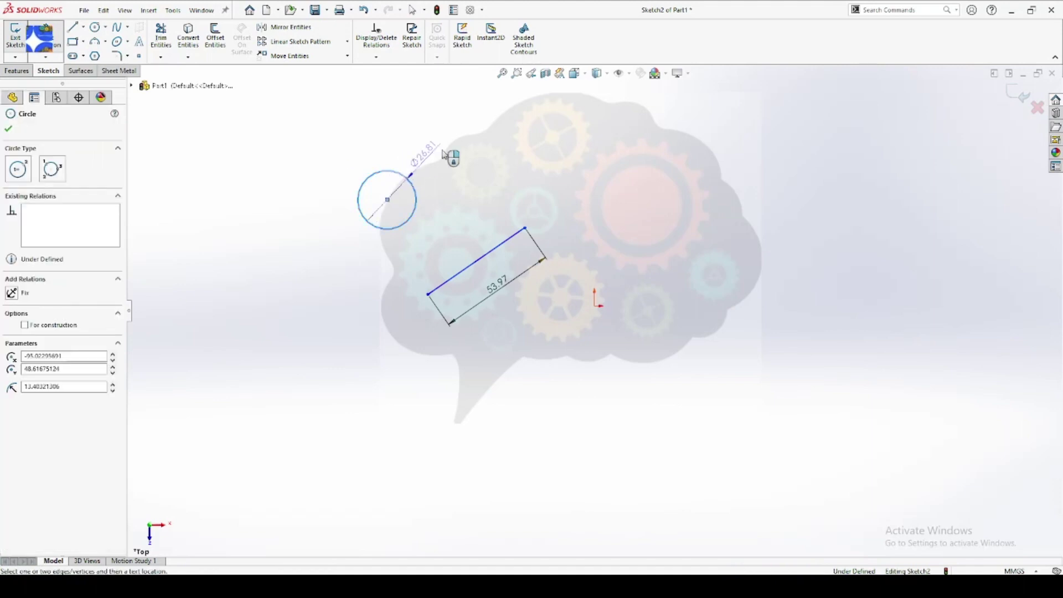
click(501, 164)
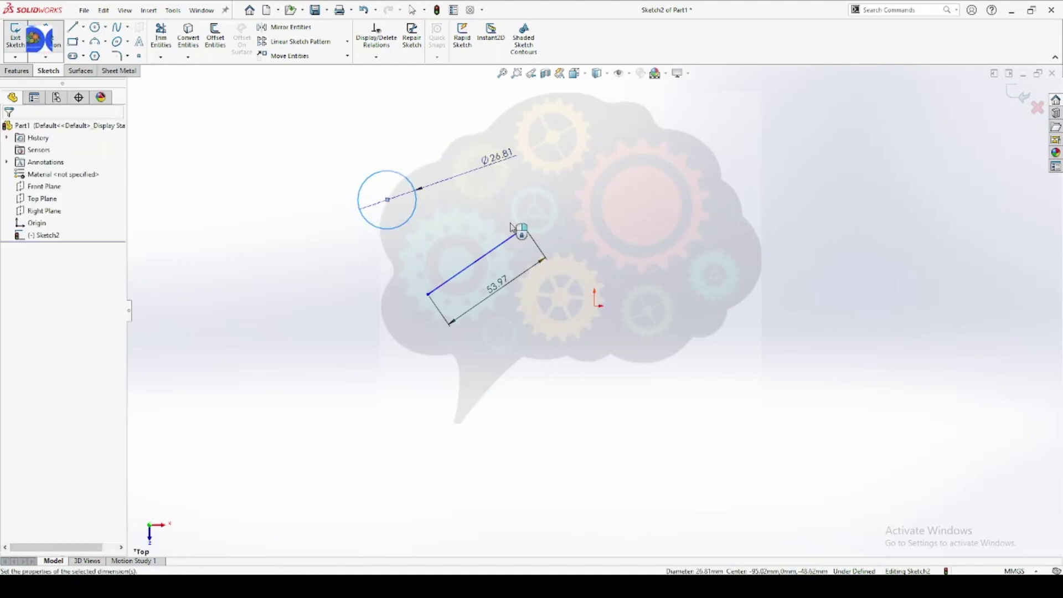
click(452, 147)
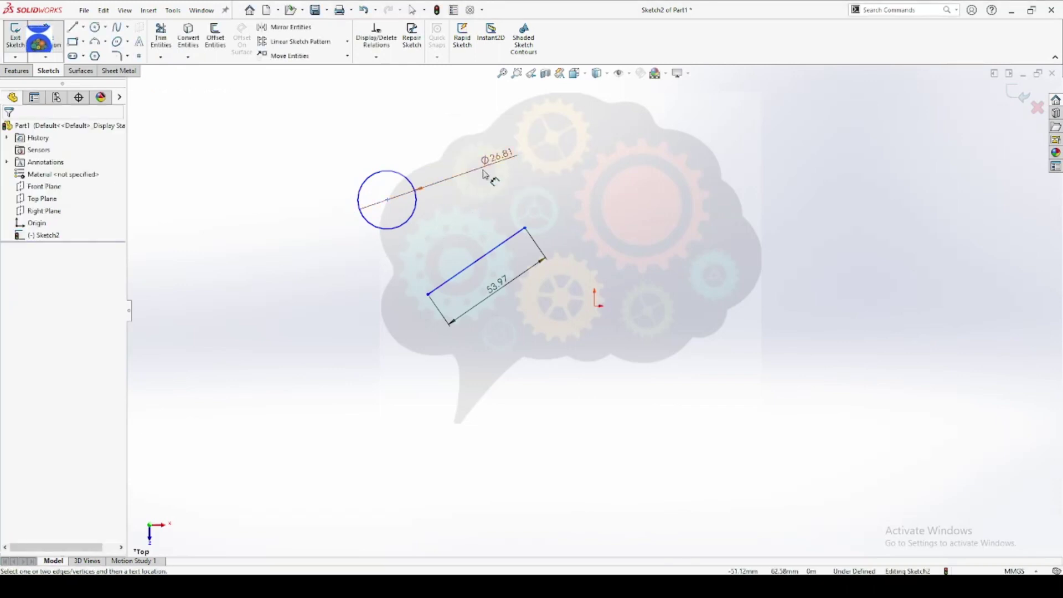
click(512, 160)
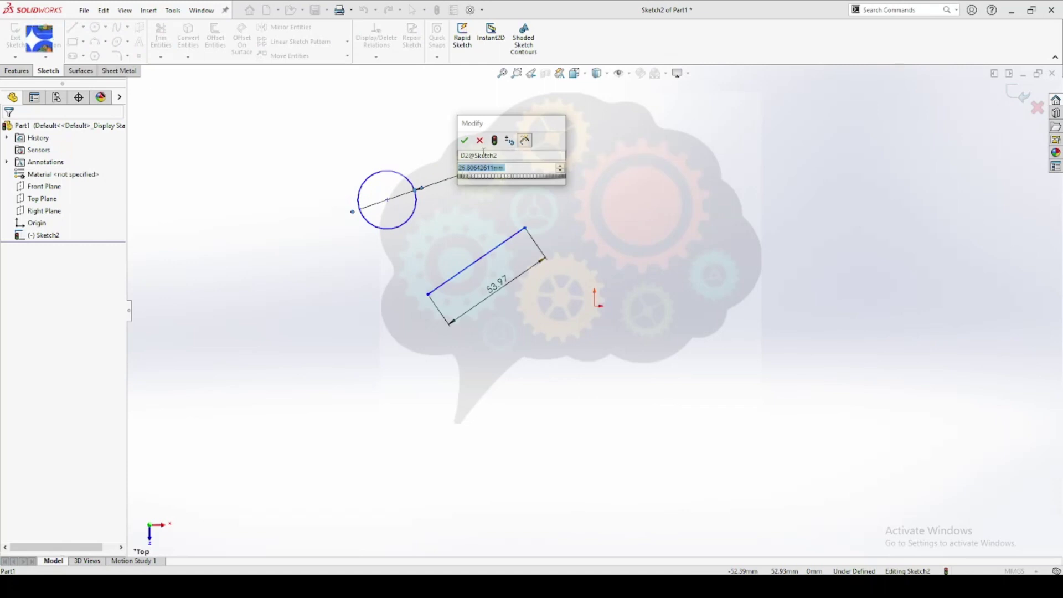
click(465, 141)
click(463, 203)
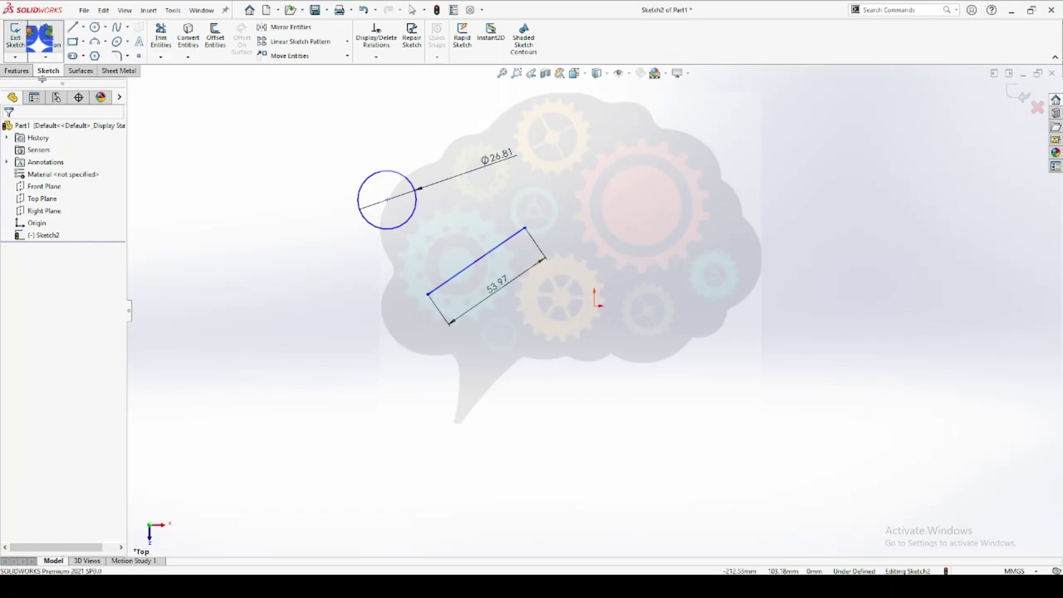
Delete the circle, the slanted line and their dimensions from the sketch
click(46, 57)
click(59, 72)
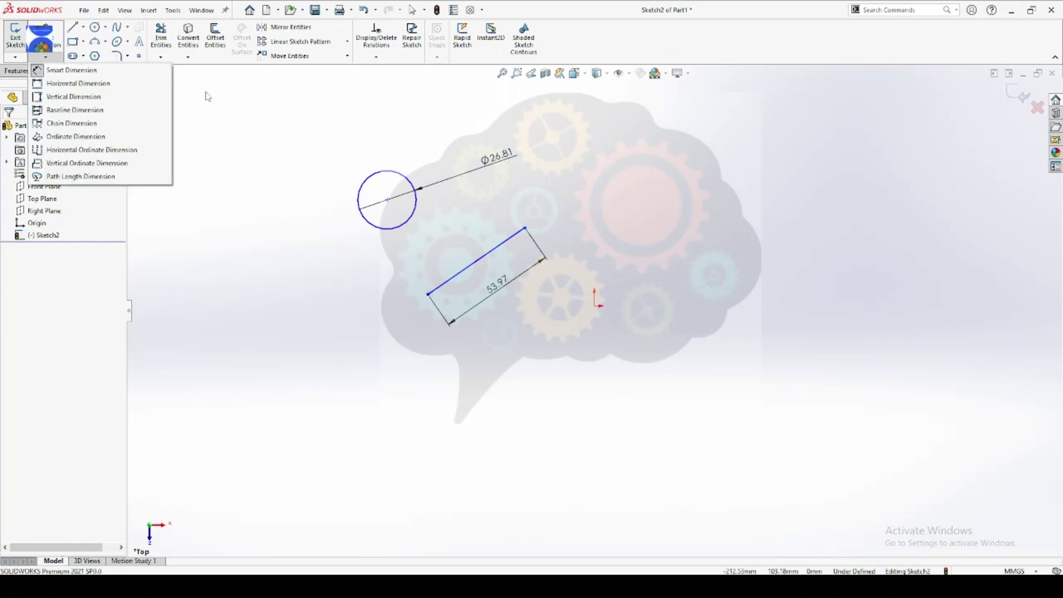
key(Escape)
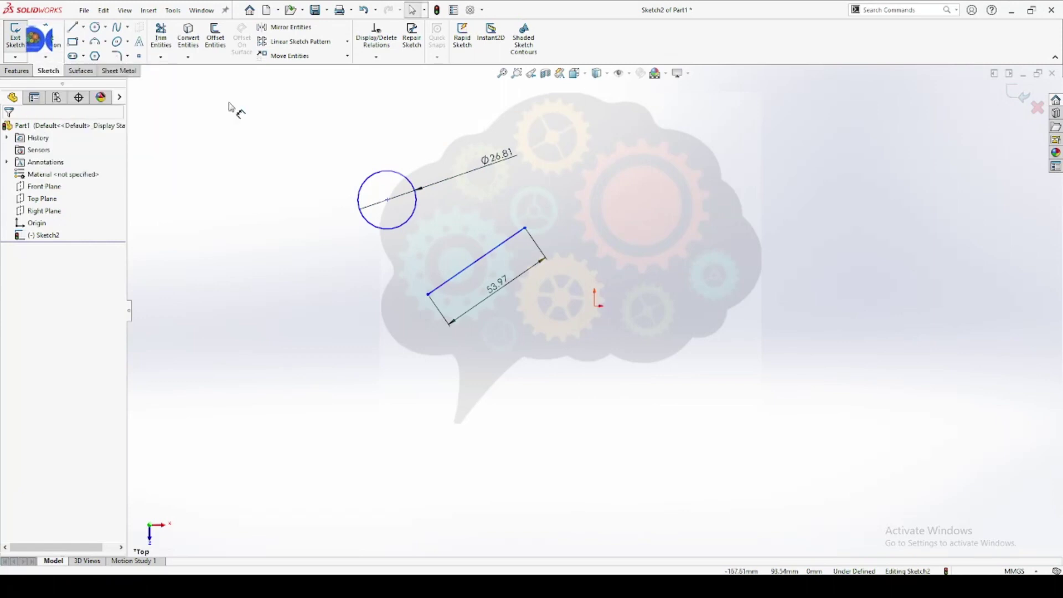
mouse_move(618, 110)
mouse_down()
mouse_move(412, 278)
mouse_move(347, 353)
mouse_up()
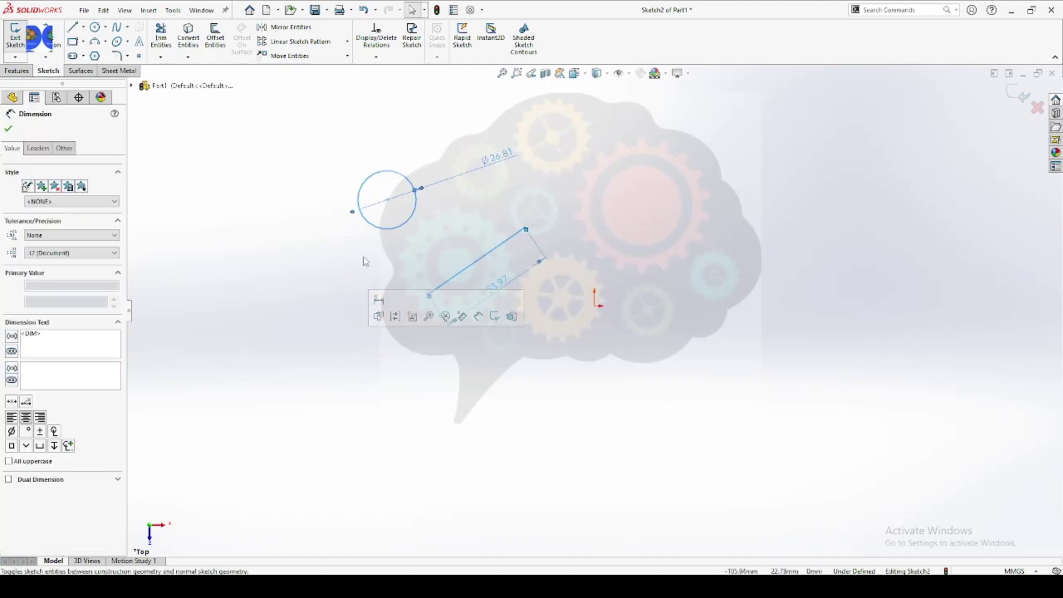
key(Delete)
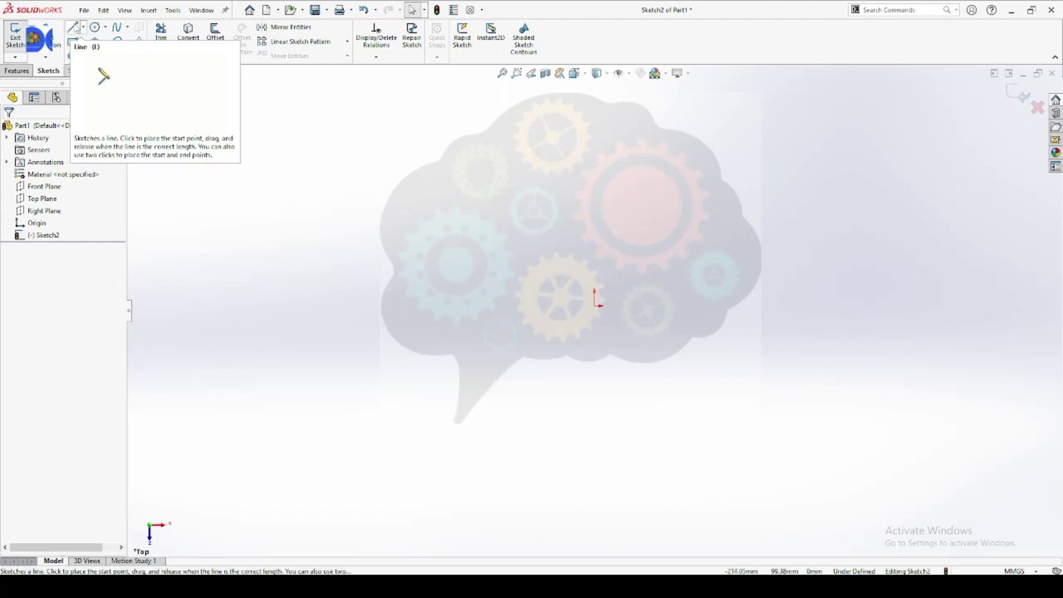
Sketch three connected lines: a horizontal one about 196 mm, a vertical one downward about 64 mm, and a slanted one about 68 mm
click(75, 28)
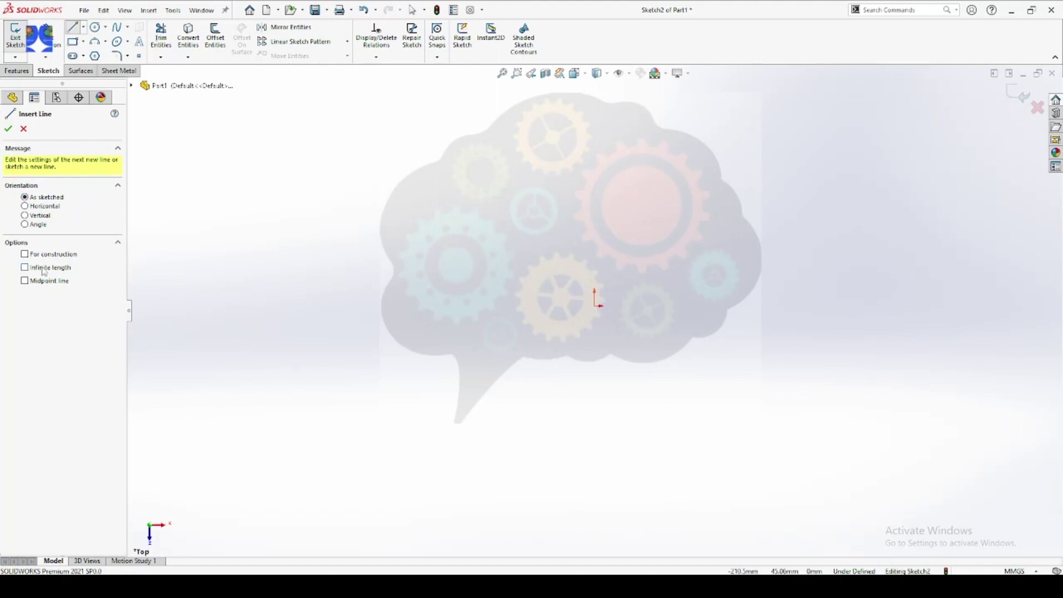
click(321, 235)
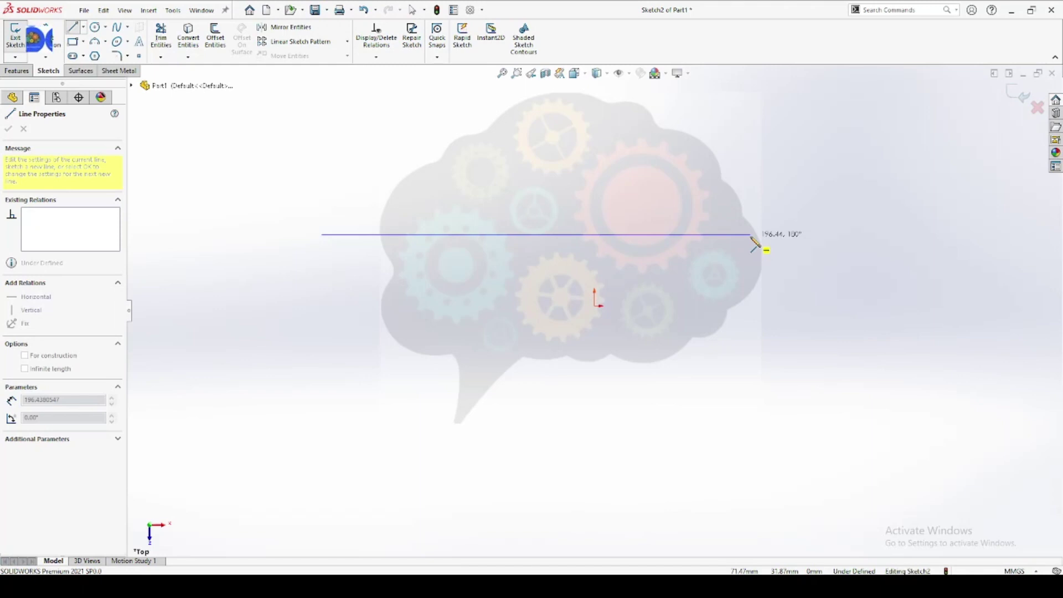
click(750, 235)
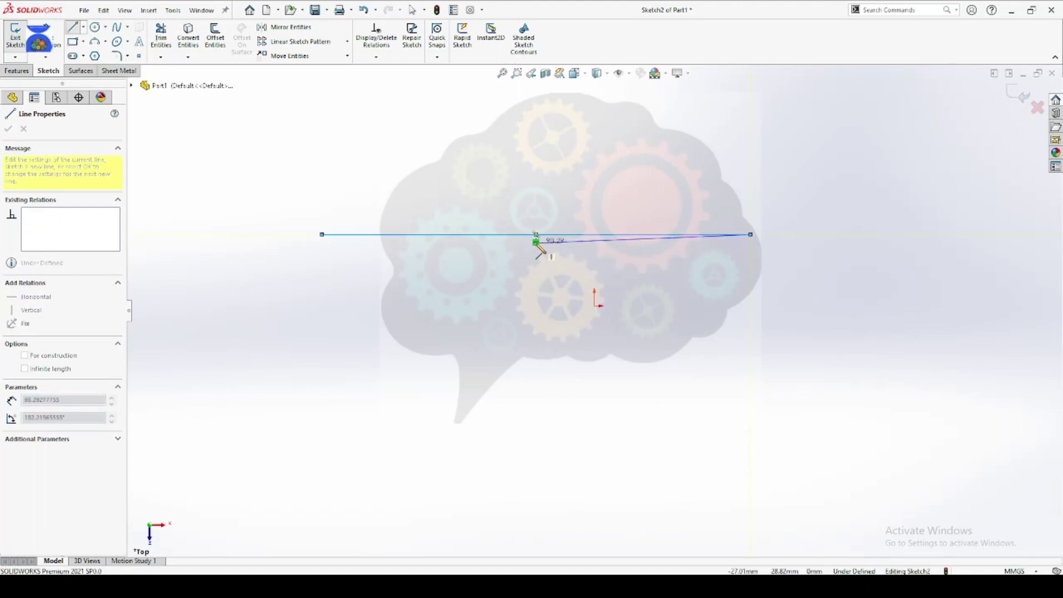
click(750, 374)
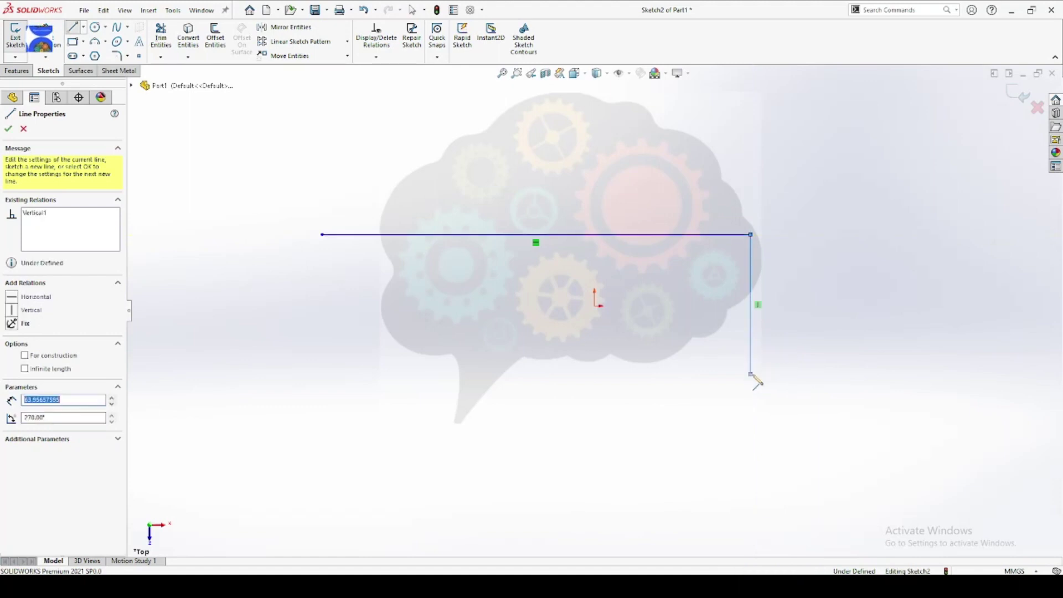
click(886, 432)
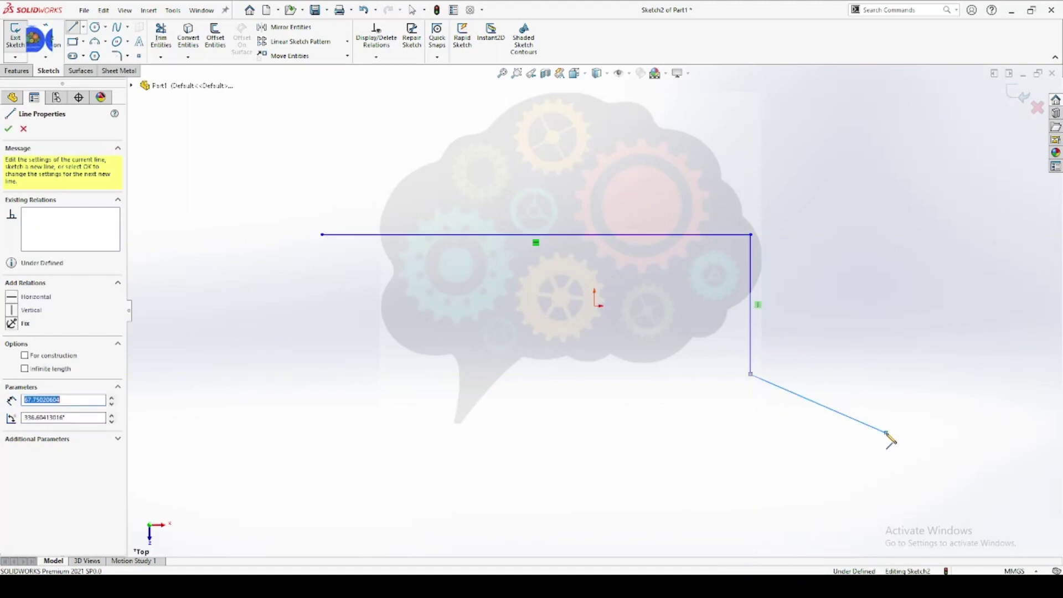
key(Escape)
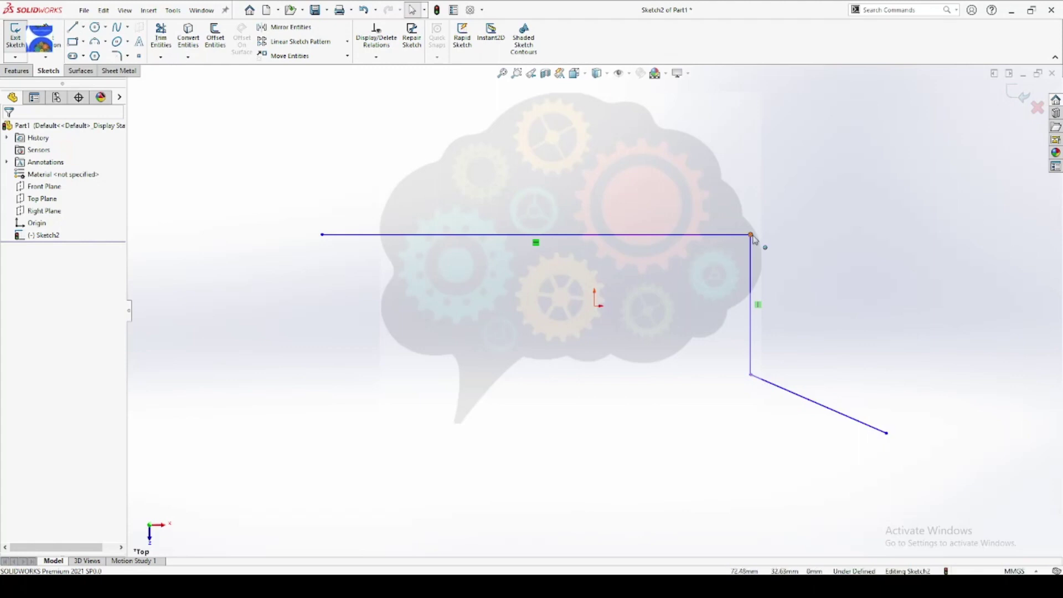
Reshape the line chain by moving the horizontal line's ends and placing the lower corner at about X 31.9, Y 10 mm
drag(752, 236, 590, 164)
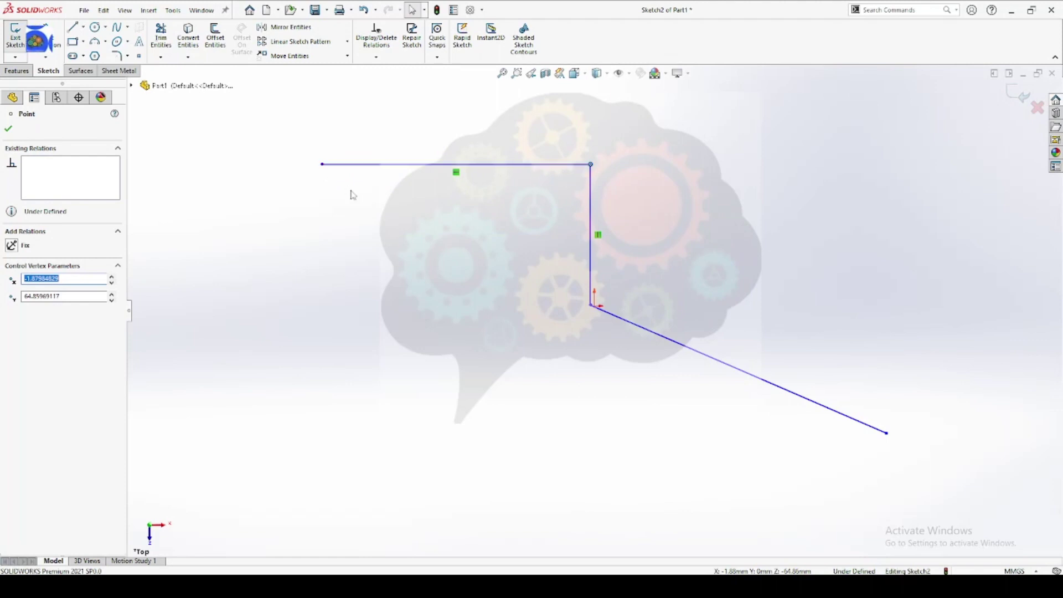
drag(322, 163, 320, 174)
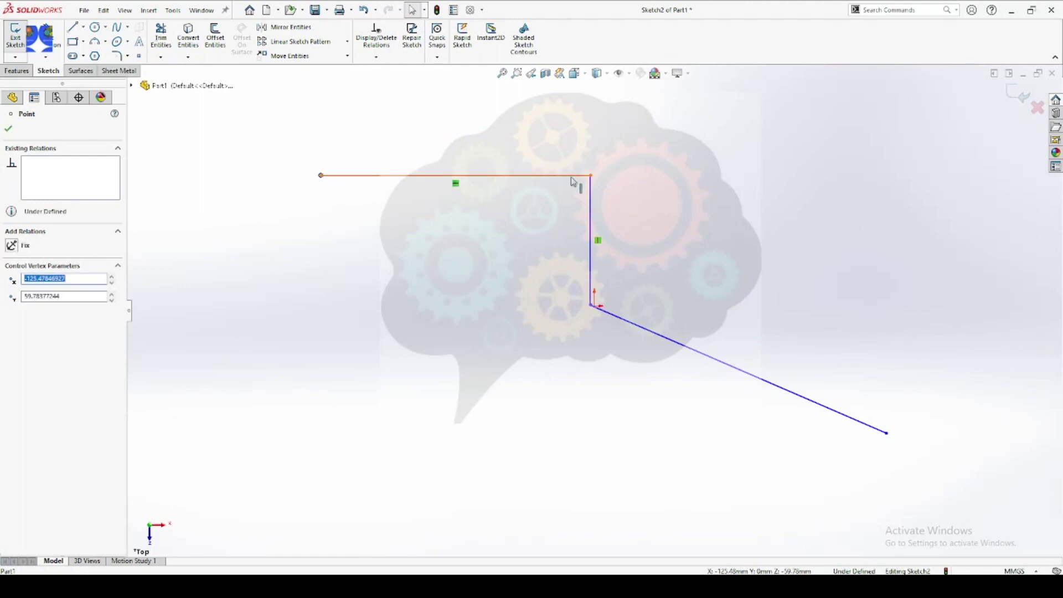
drag(592, 176, 592, 169)
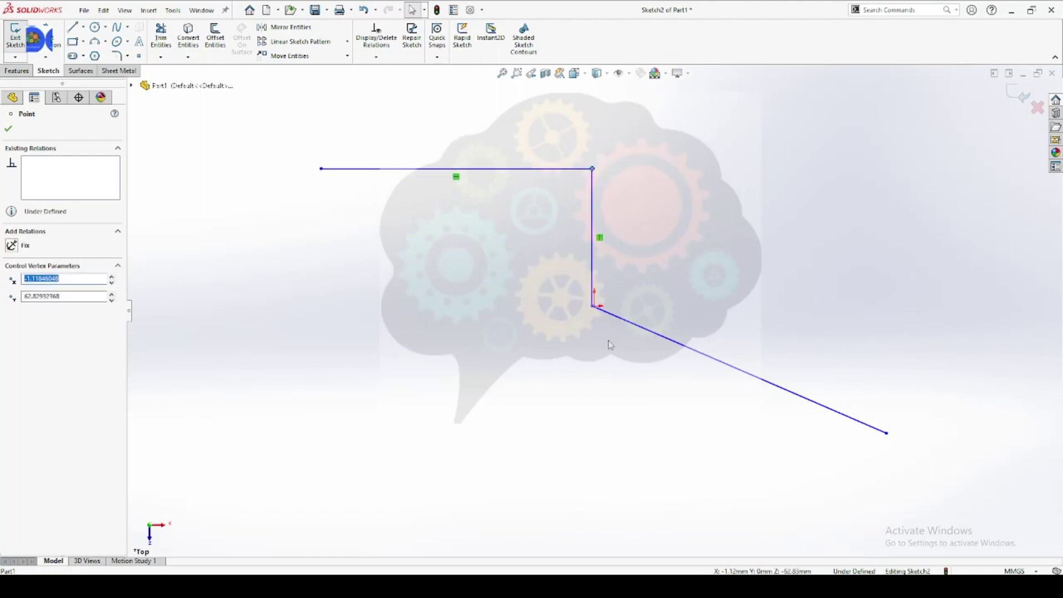
drag(594, 308, 665, 285)
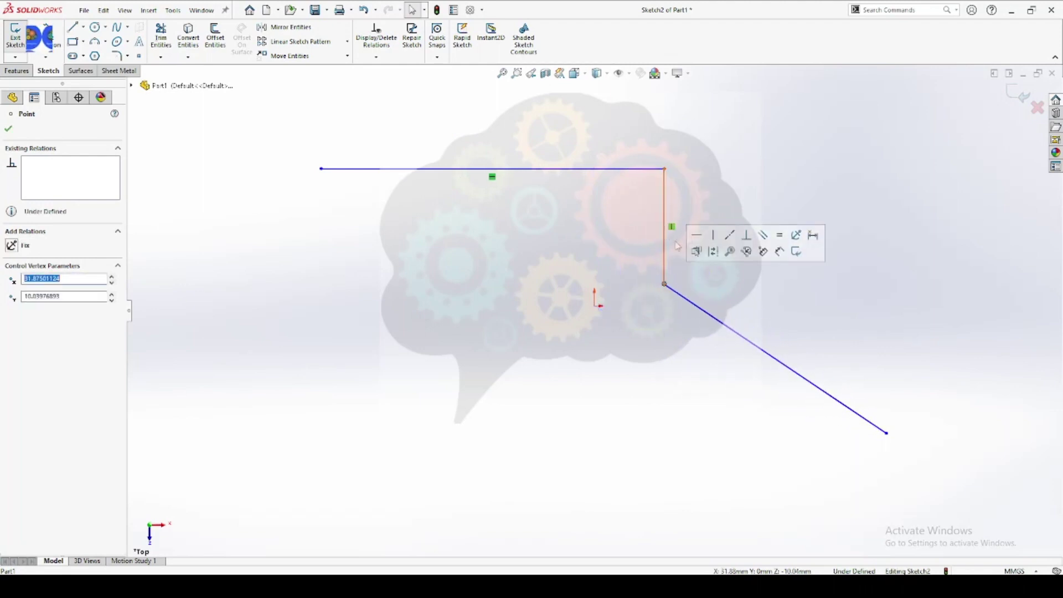
Move the slanted line's free end to about X 120.7, Y -19.1 mm
click(626, 287)
click(696, 306)
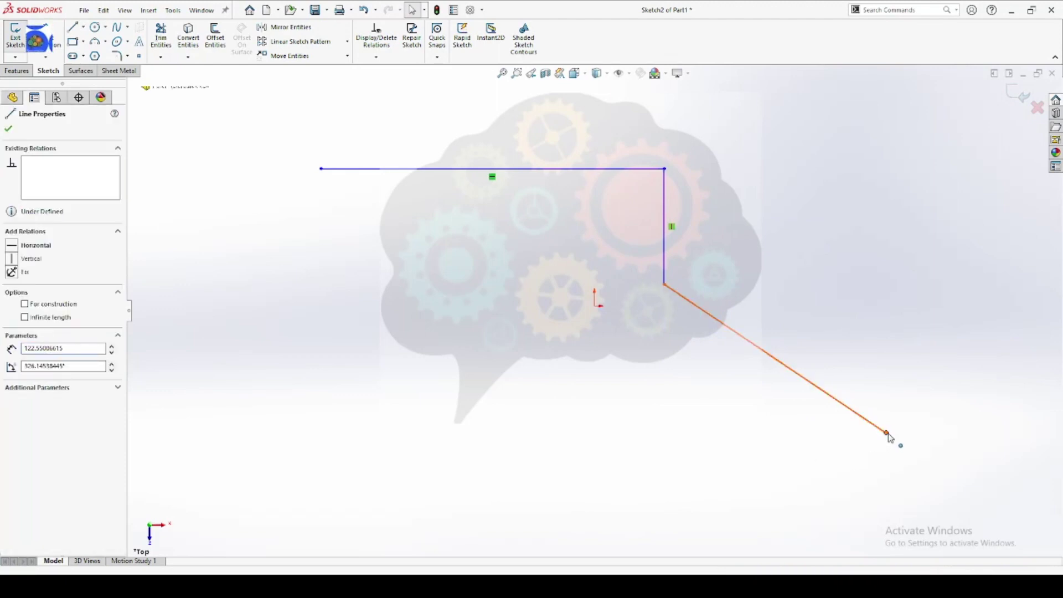
mouse_move(886, 433)
mouse_down()
mouse_move(892, 365)
mouse_move(871, 186)
mouse_move(869, 416)
mouse_move(615, 442)
mouse_move(526, 265)
mouse_move(783, 257)
mouse_move(686, 493)
mouse_move(542, 215)
mouse_move(850, 349)
mouse_move(849, 367)
mouse_move(857, 347)
mouse_up()
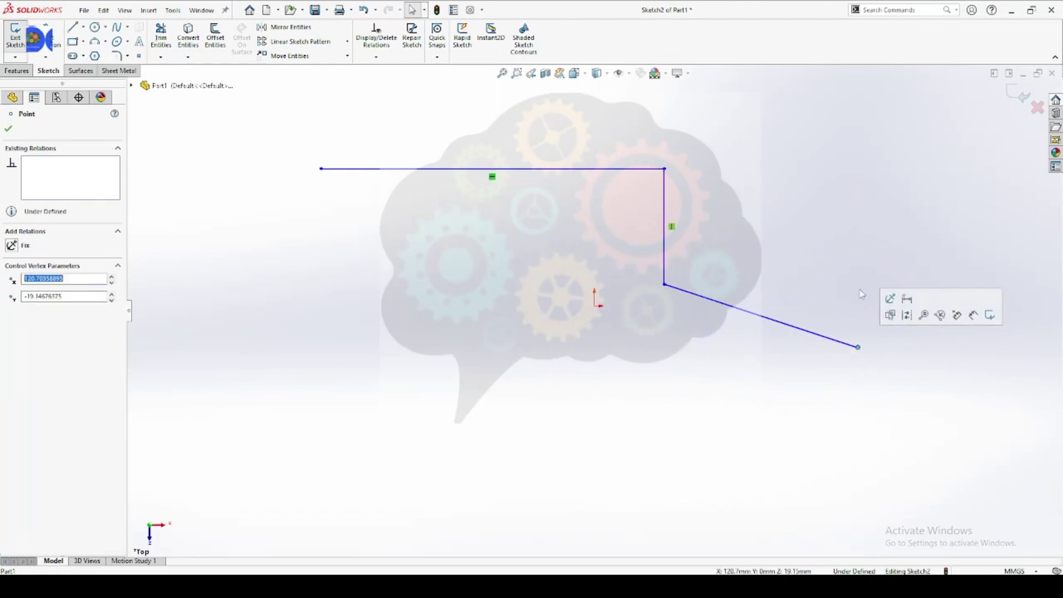
click(859, 293)
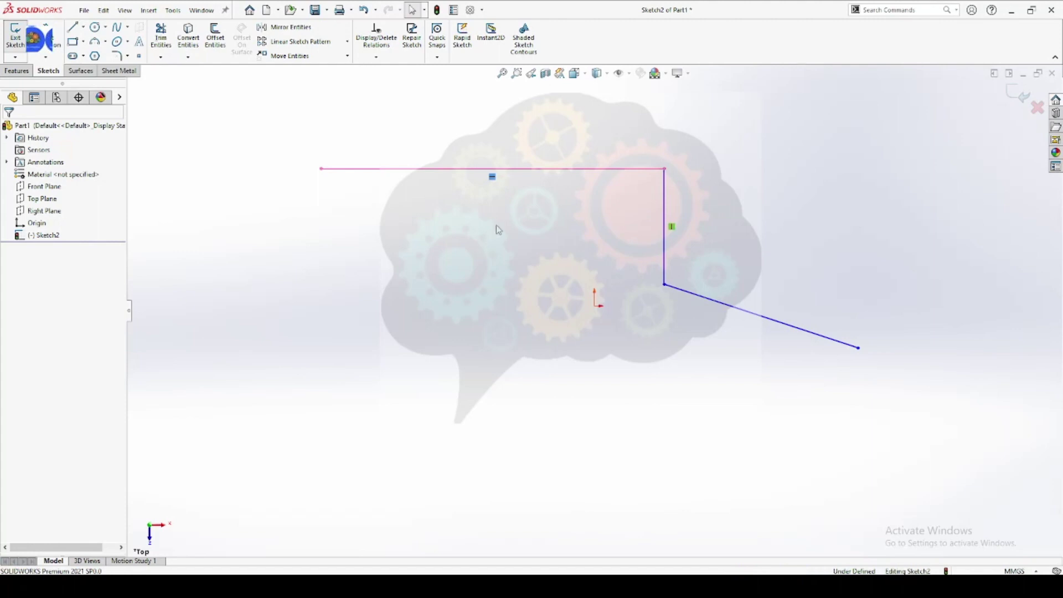
click(427, 238)
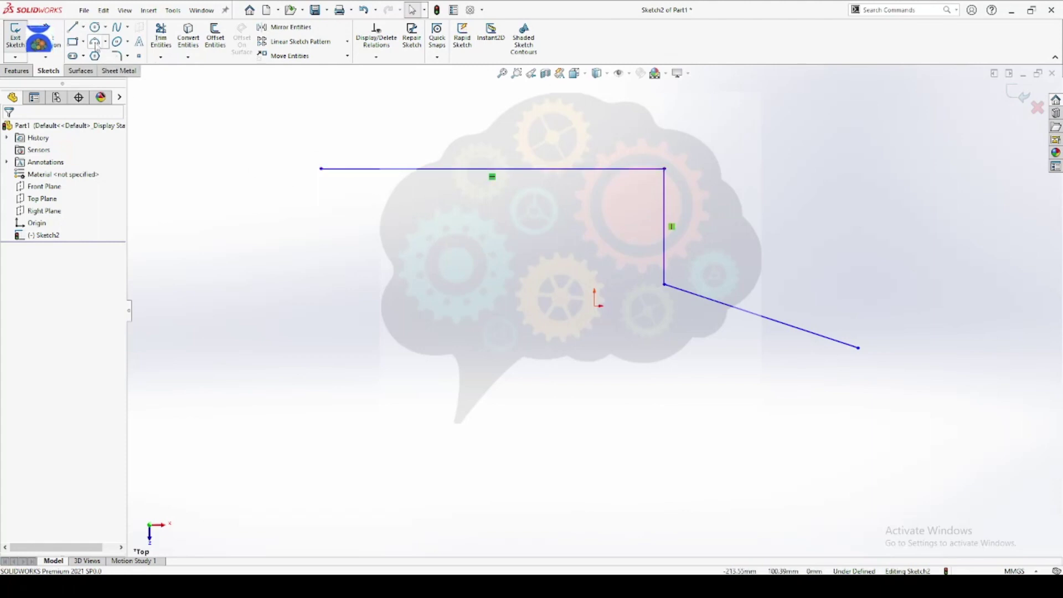
click(83, 27)
click(83, 30)
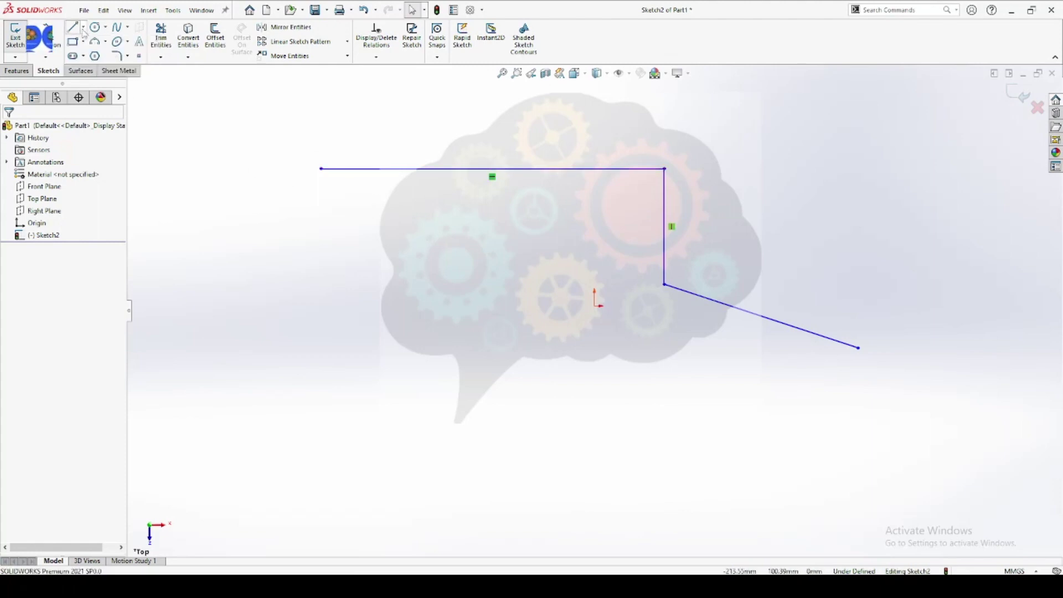
click(72, 28)
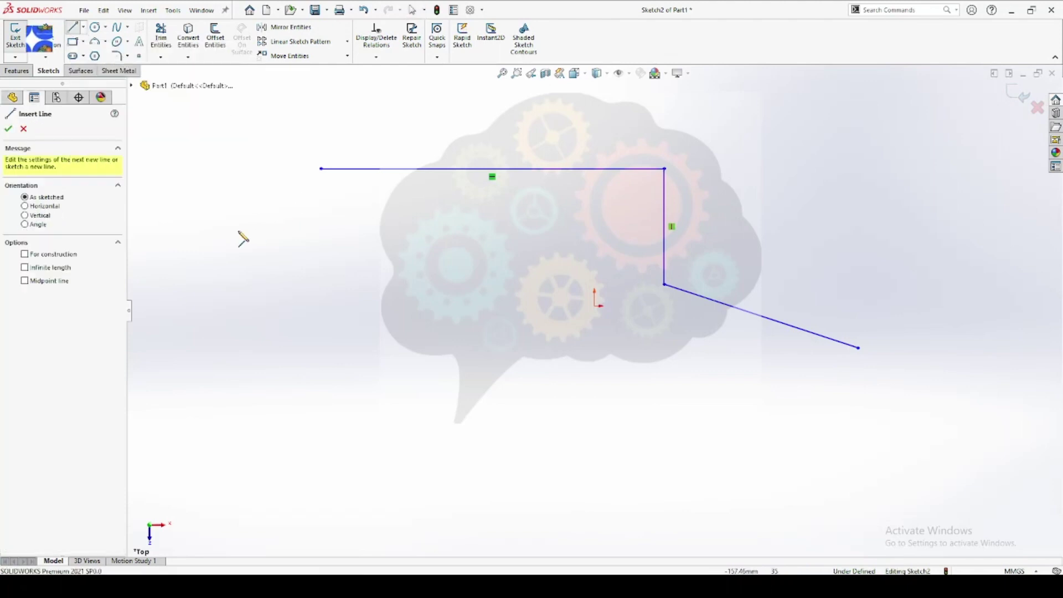
click(26, 207)
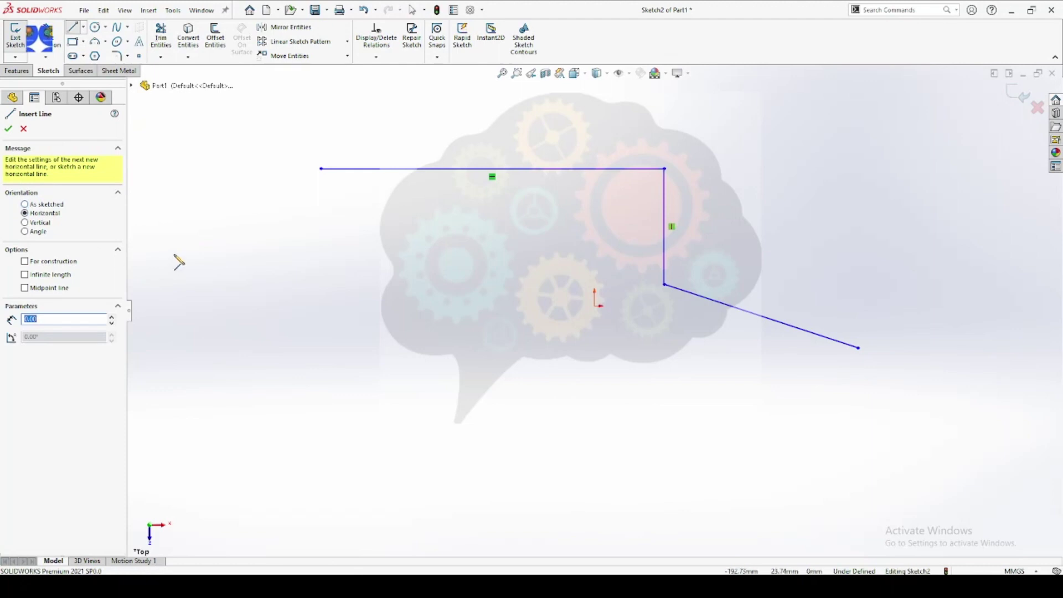
click(305, 353)
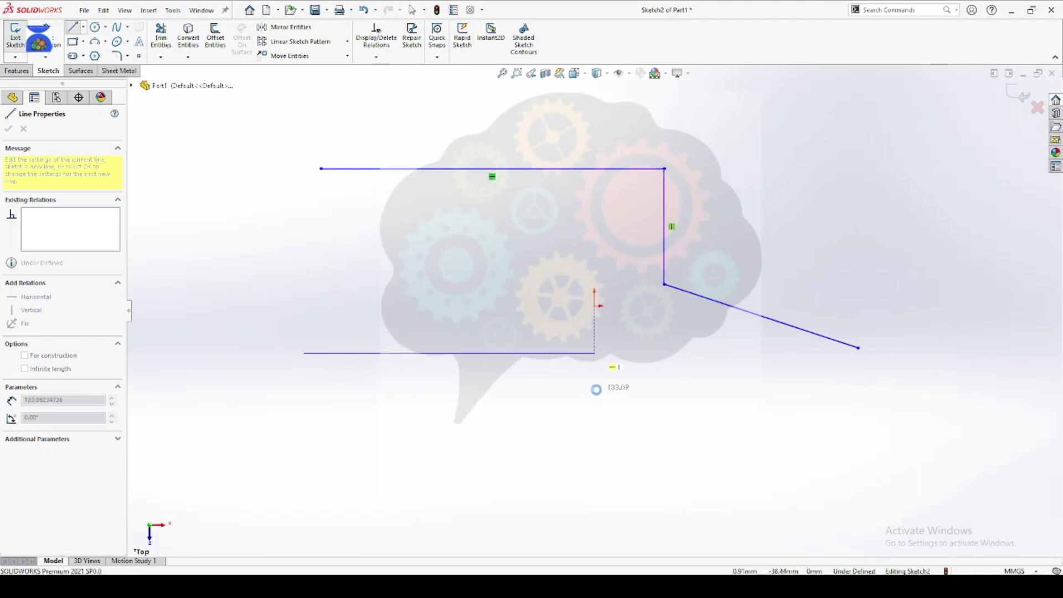
key(Escape)
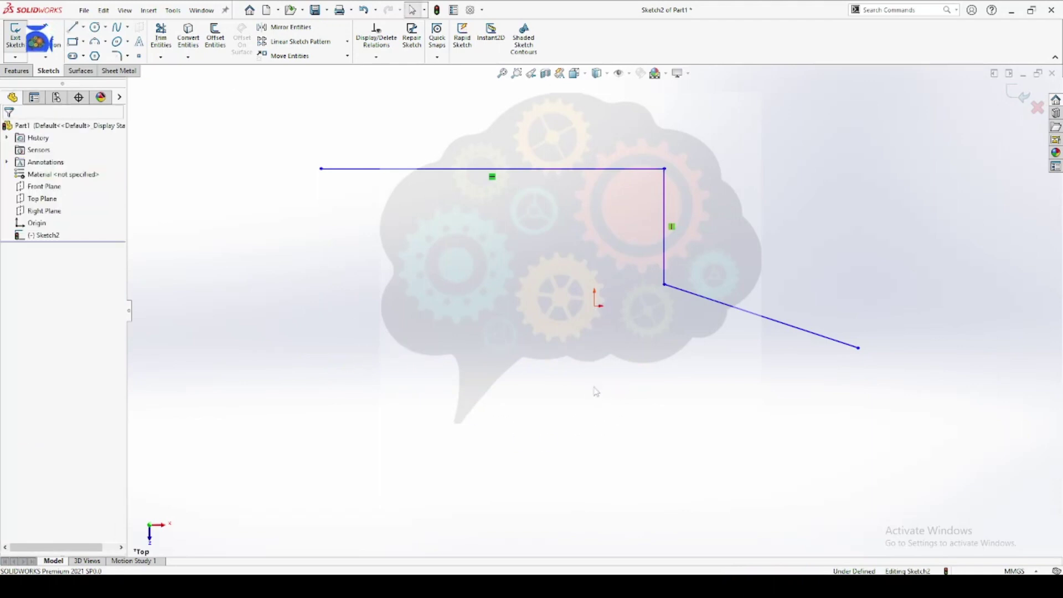
click(73, 27)
click(354, 374)
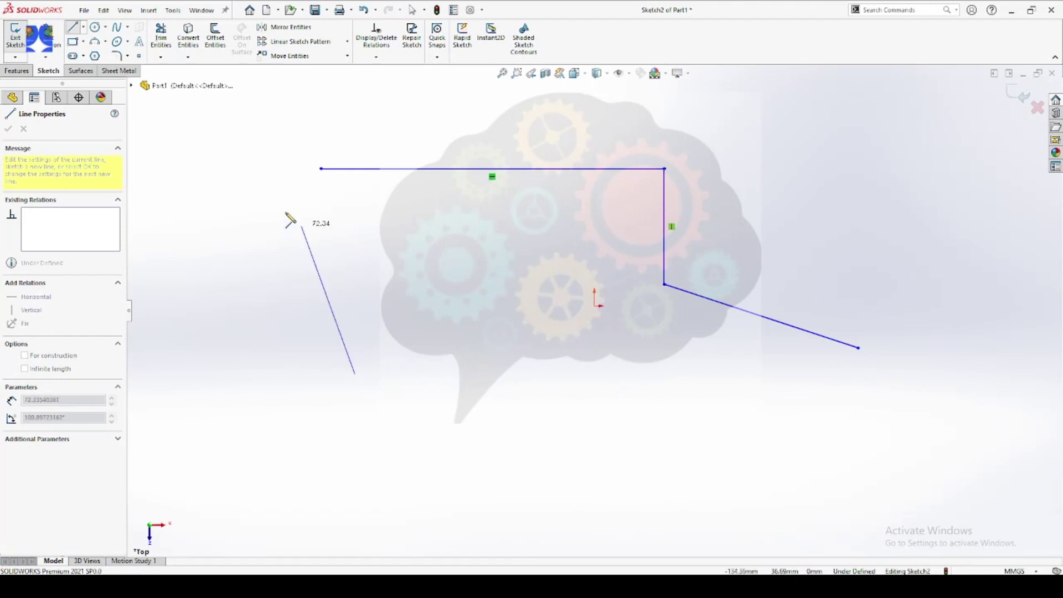
key(Escape)
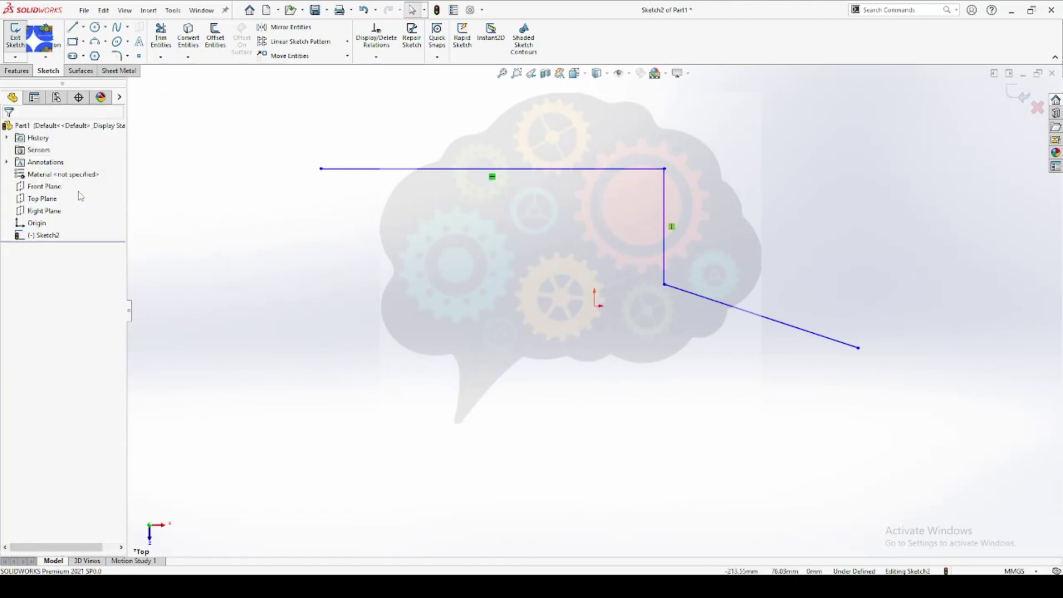
click(71, 29)
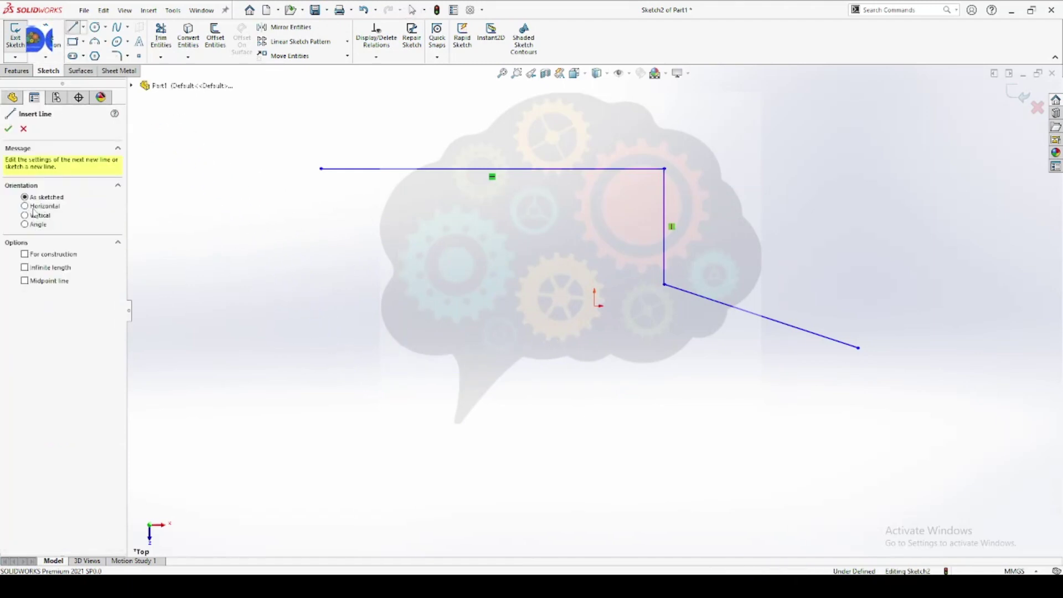
click(331, 348)
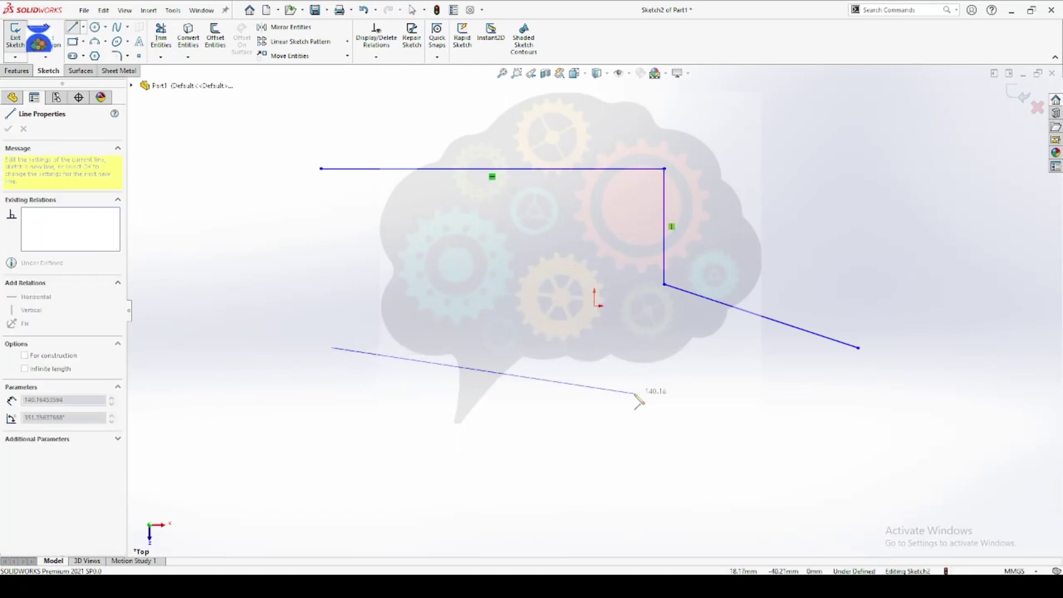
key(Escape)
click(74, 29)
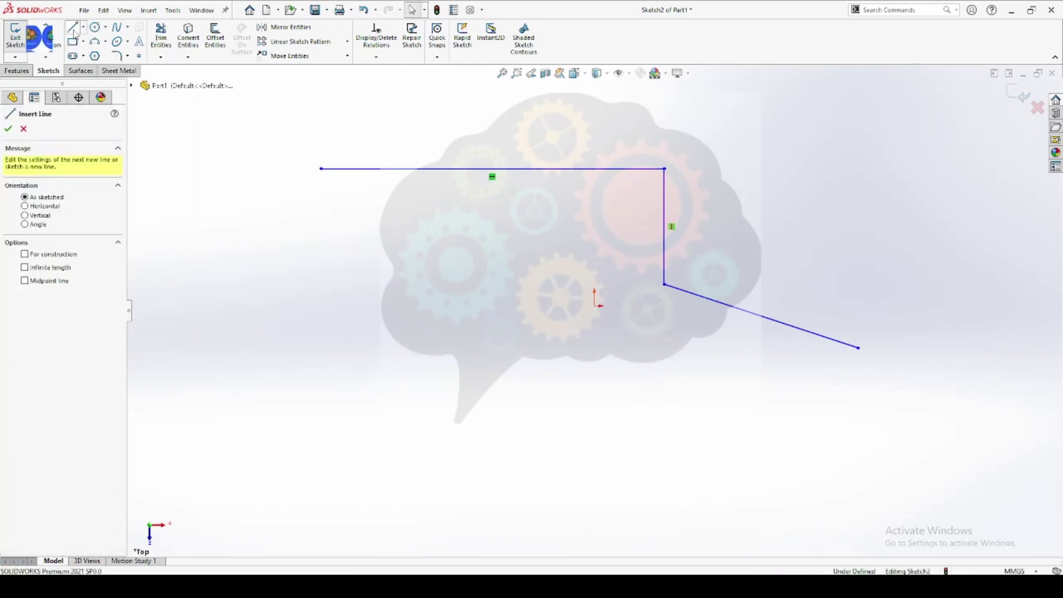
click(34, 207)
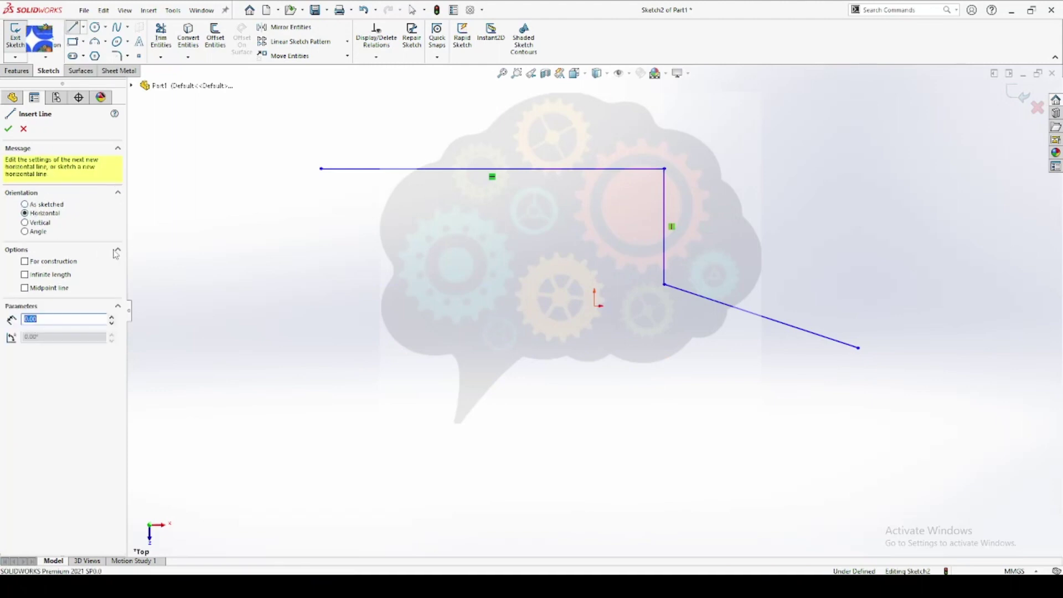
click(335, 347)
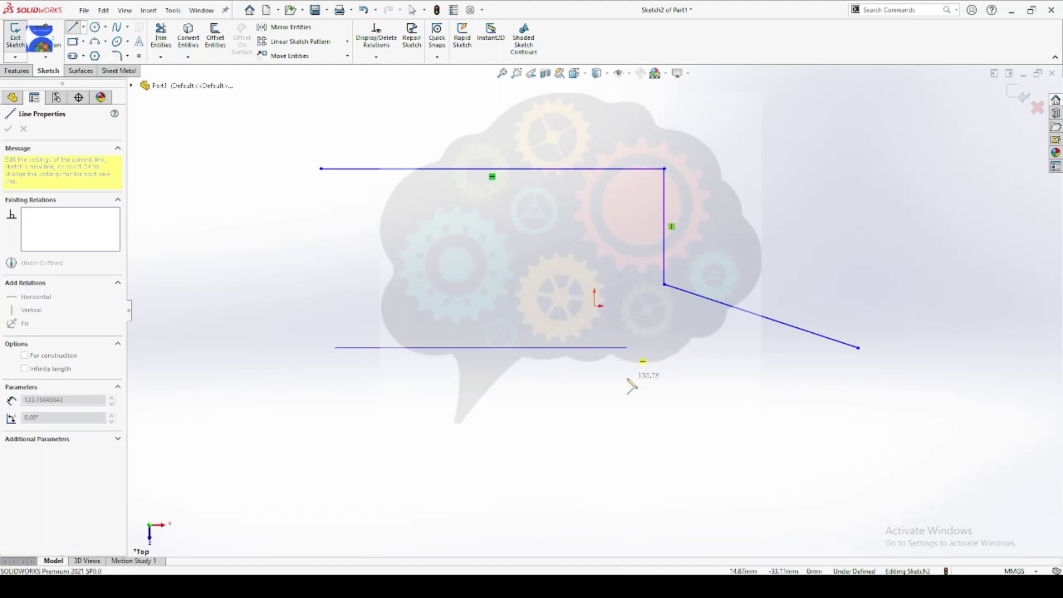
key(Escape)
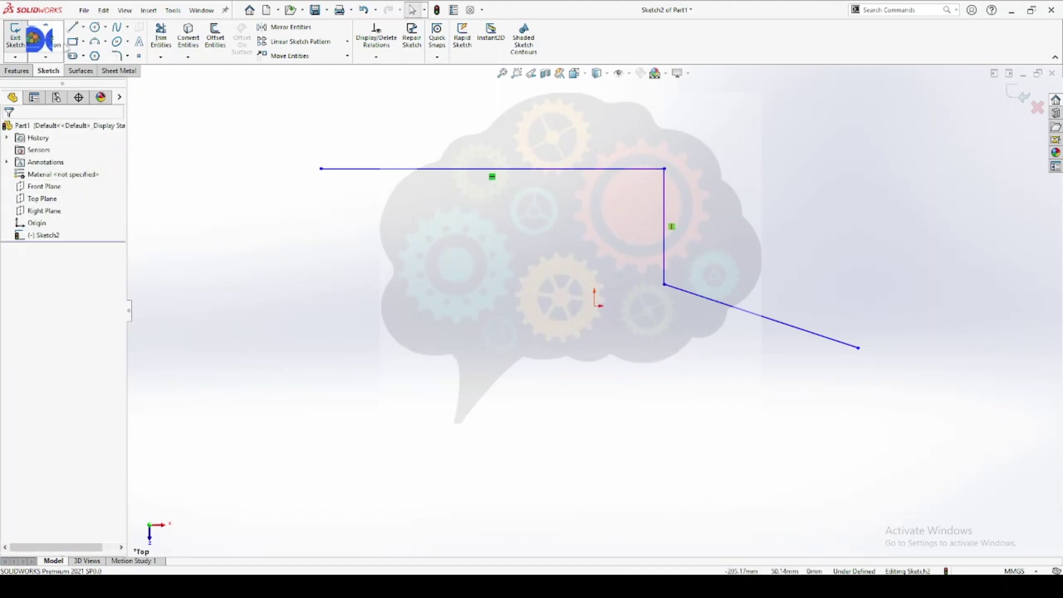
Sketch a separate line with Vertical orientation below the horizontal line's free end, slightly inward of it
click(72, 27)
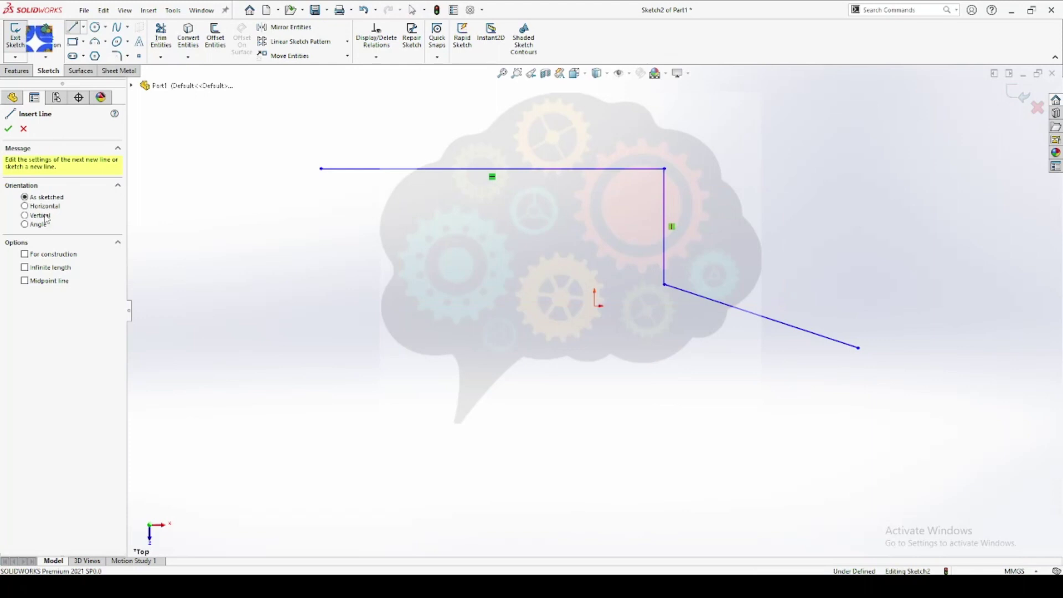
click(43, 215)
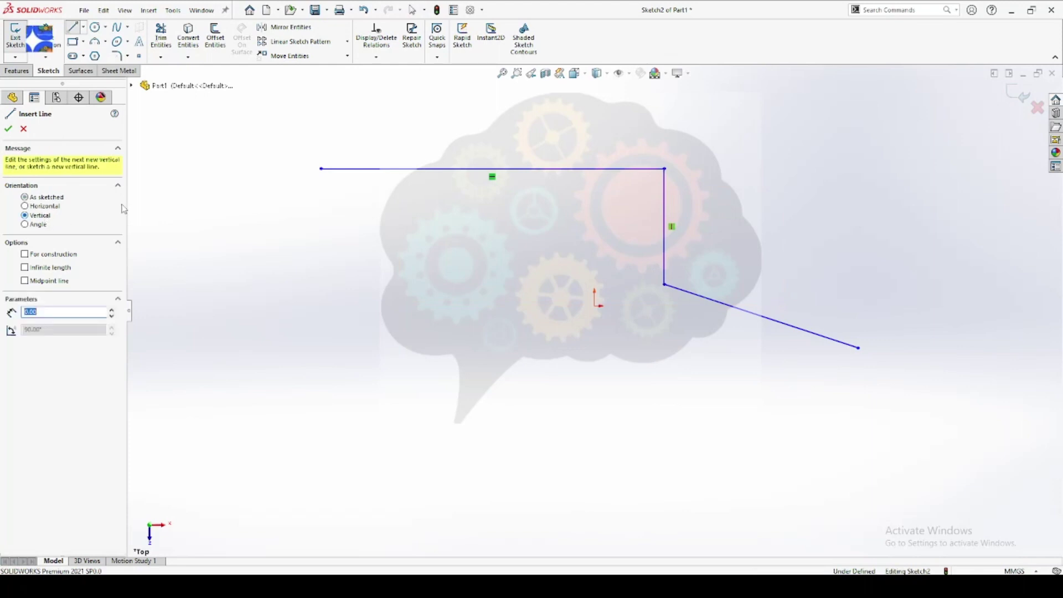
click(378, 249)
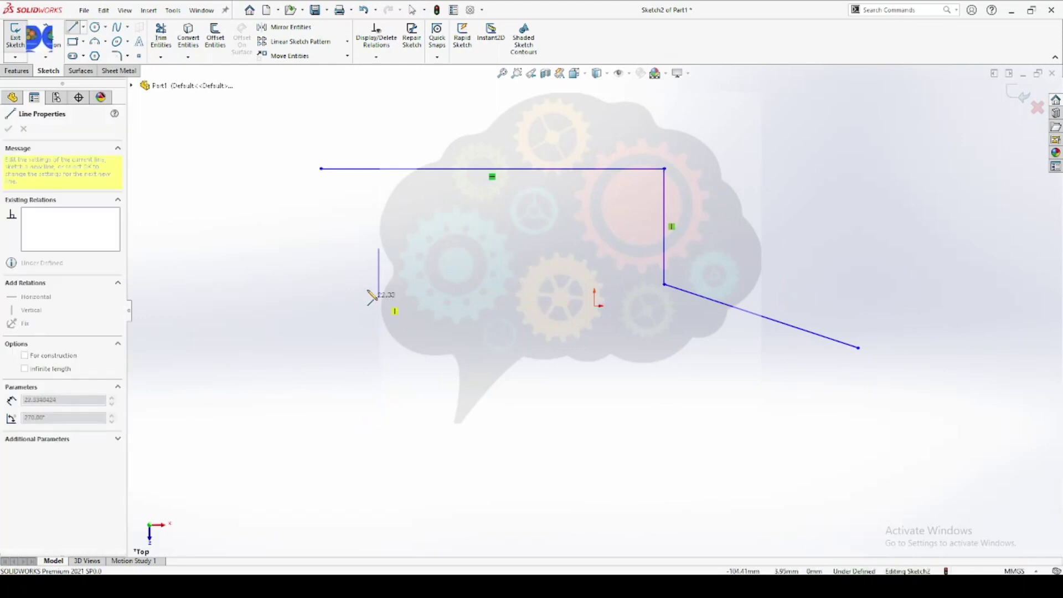
click(391, 461)
key(Escape)
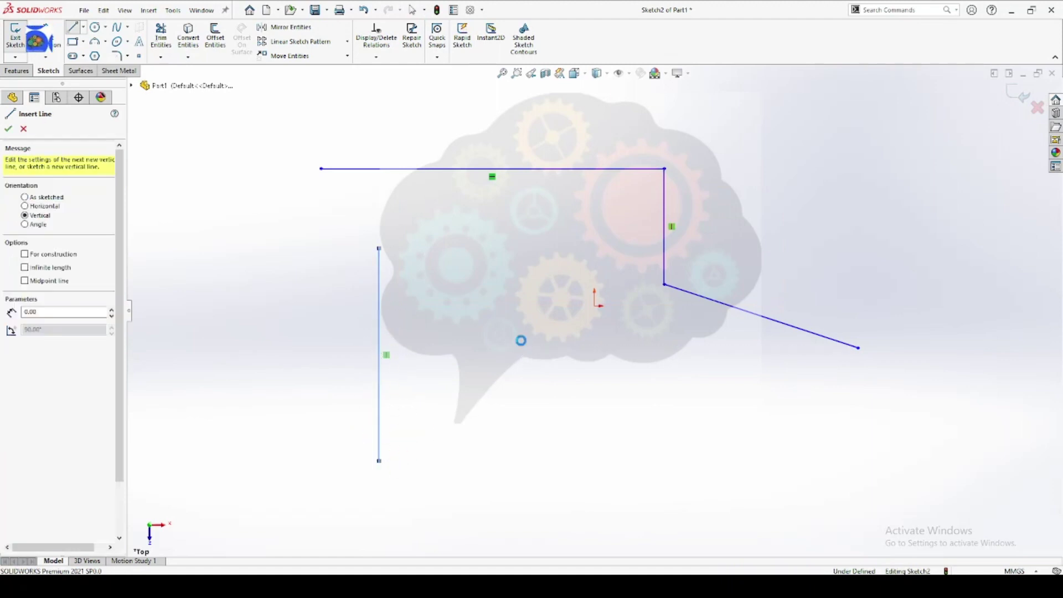
Sketch a slanted line with Angle orientation beside the separate vertical line, and move its lower end to about X 40.3, Y -51.1 mm
key(Escape)
click(72, 28)
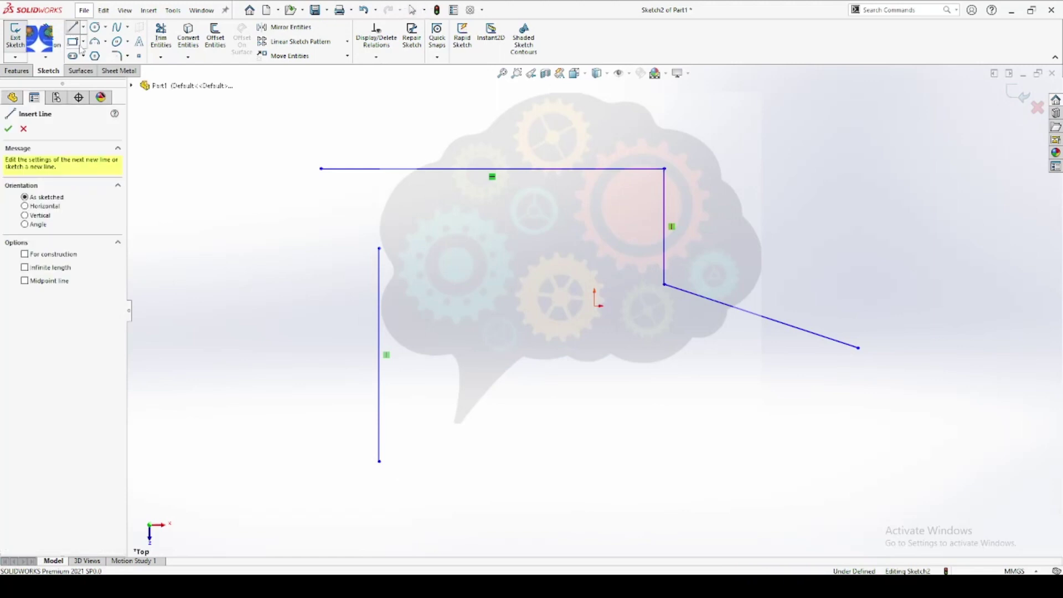
click(37, 224)
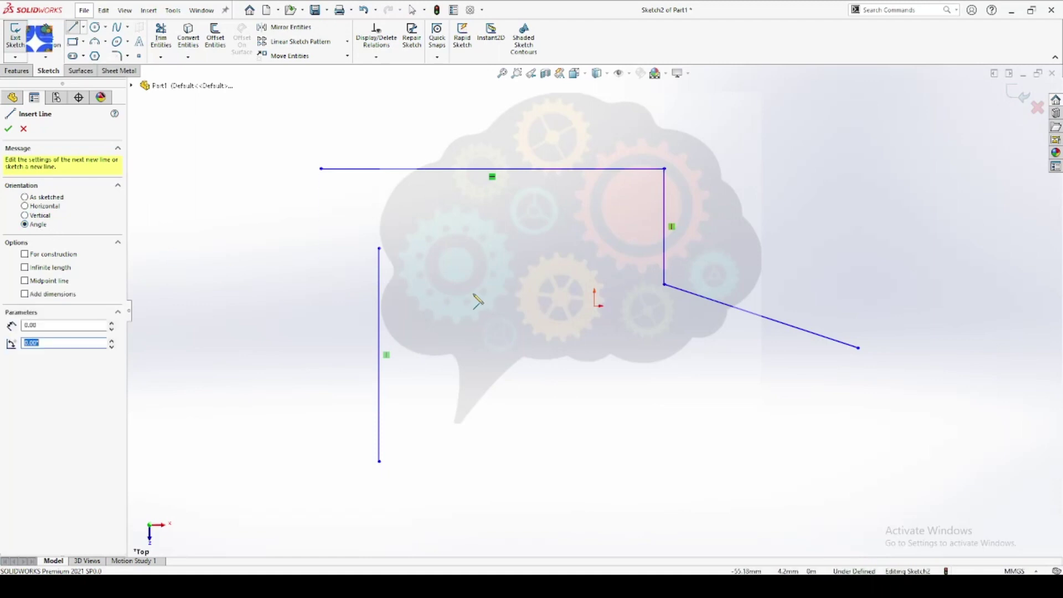
click(437, 260)
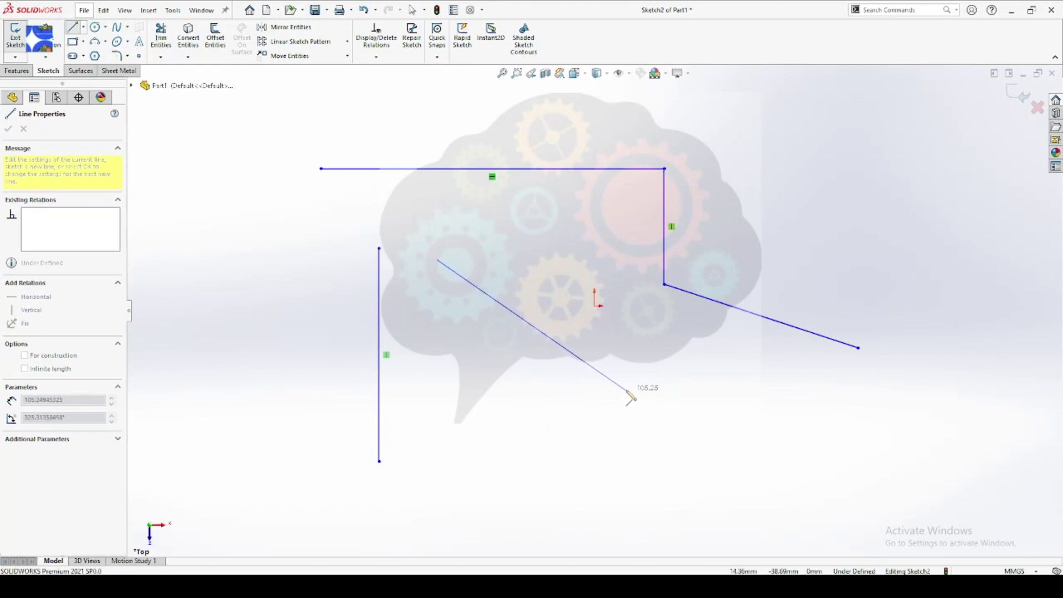
click(637, 375)
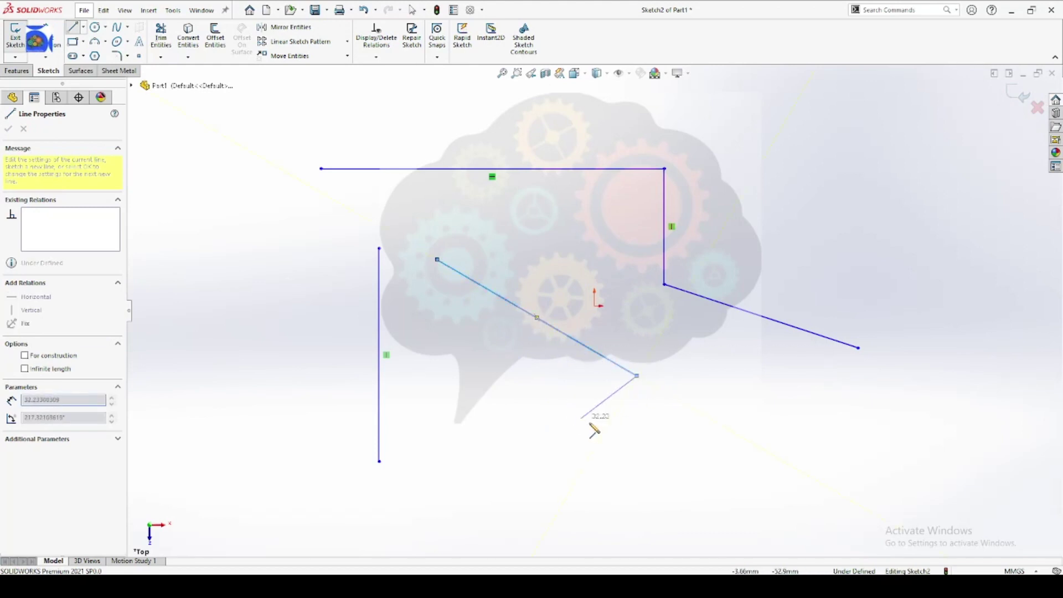
key(Escape)
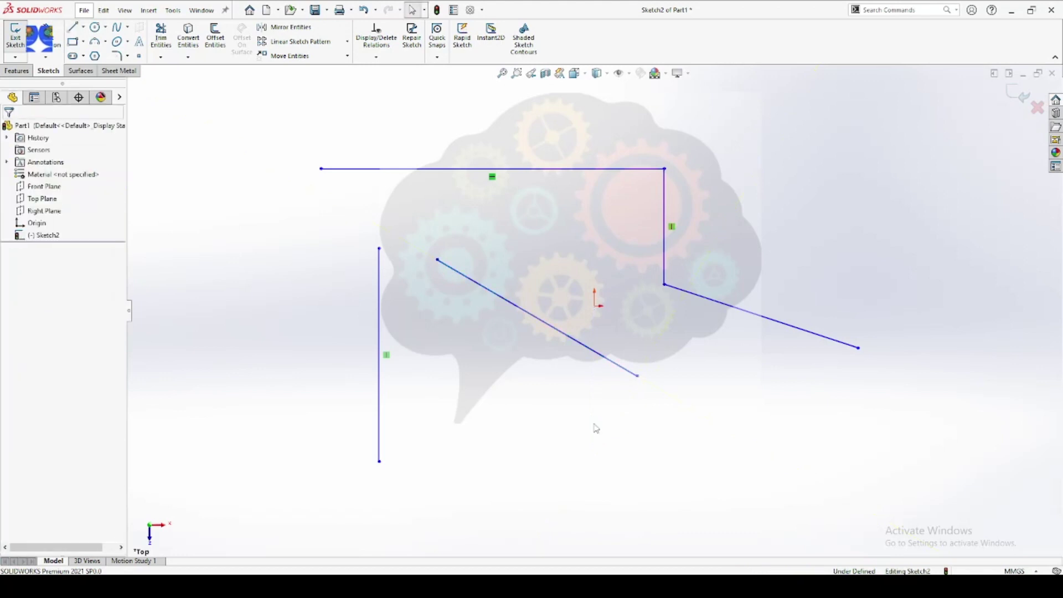
drag(637, 376, 685, 422)
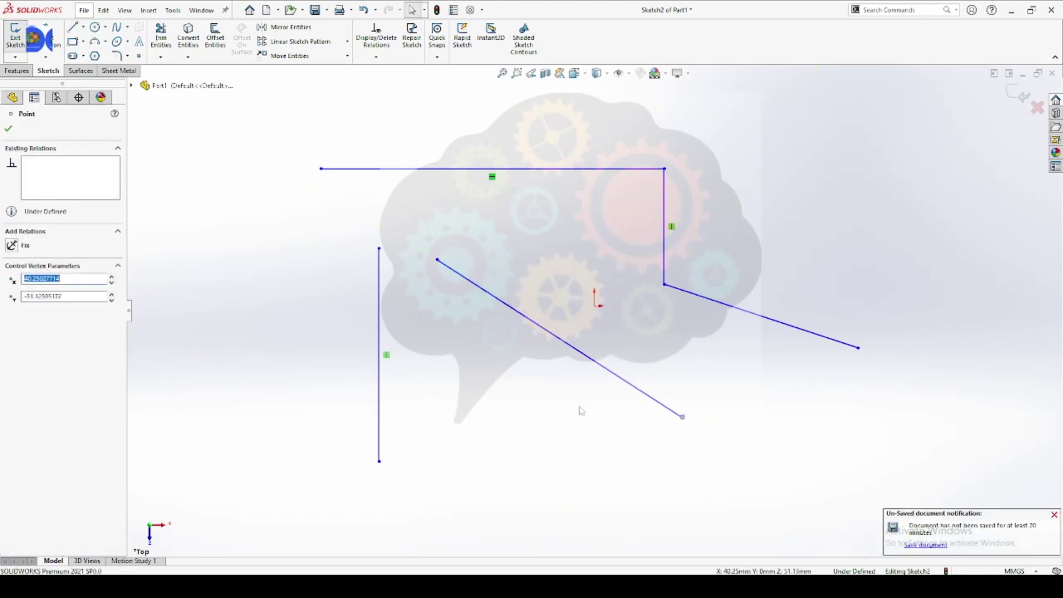
key(Escape)
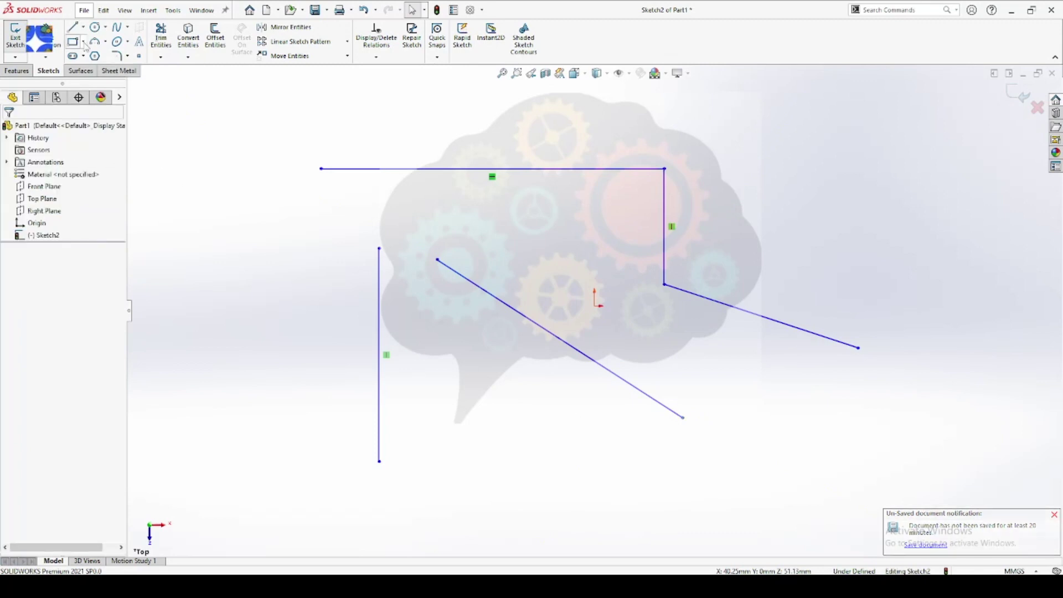
Sketch two connected construction lines around the outer side of the line chain, running down to a corner and back inward
click(73, 27)
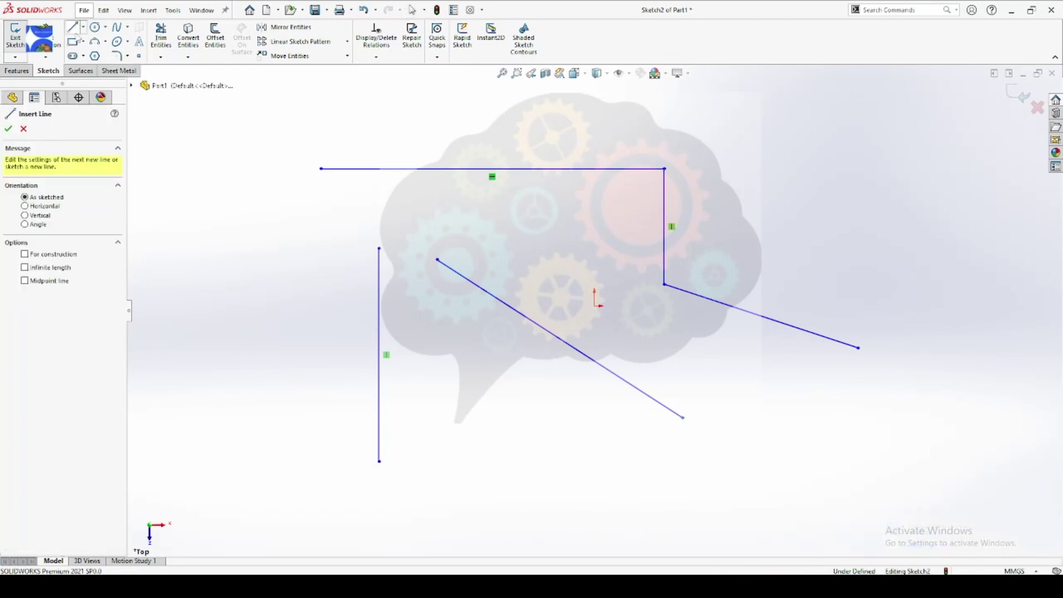
click(24, 254)
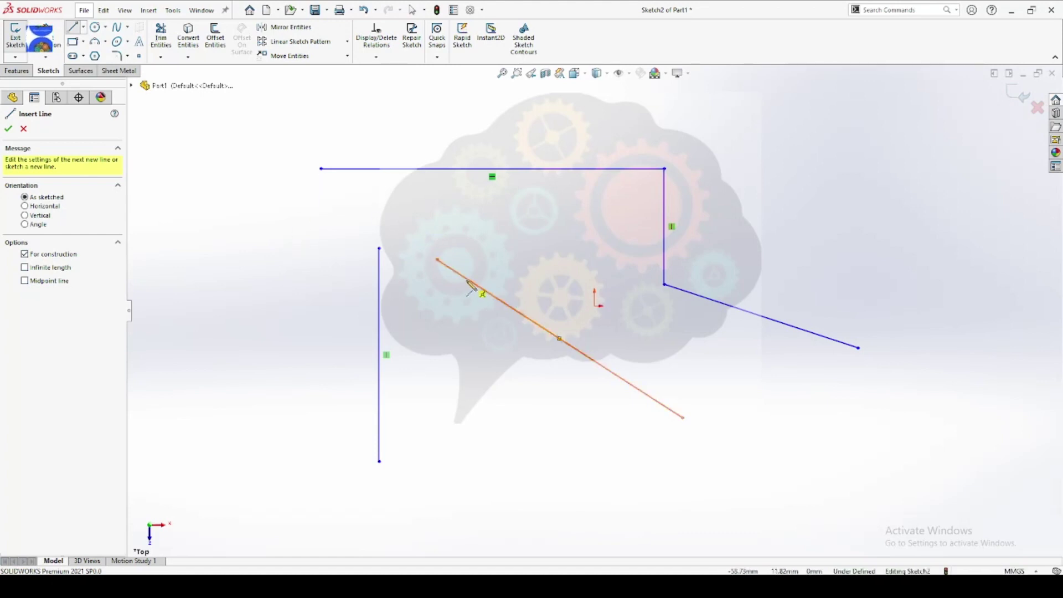
click(794, 160)
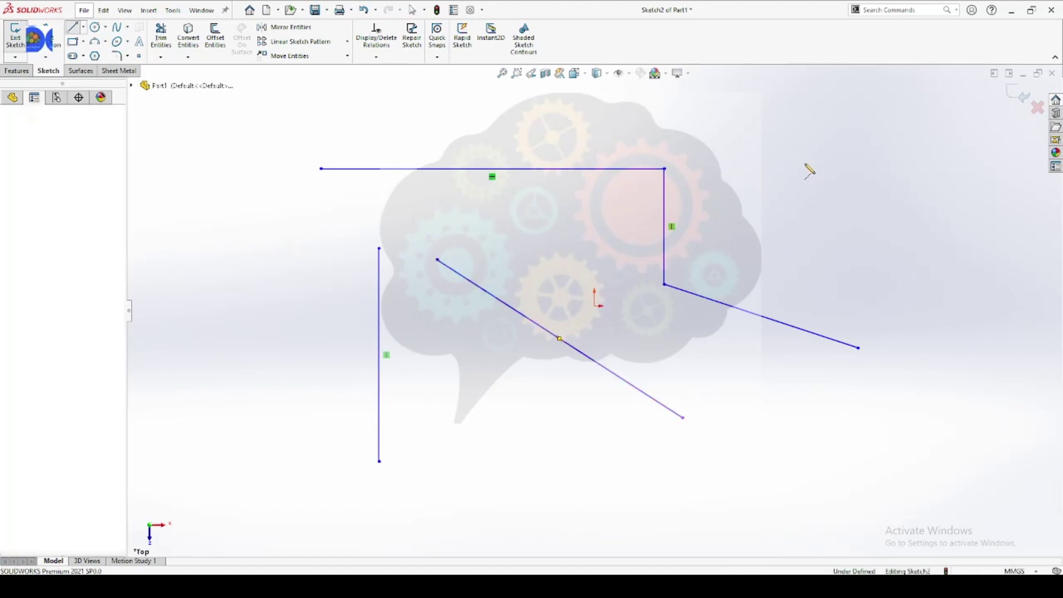
click(957, 363)
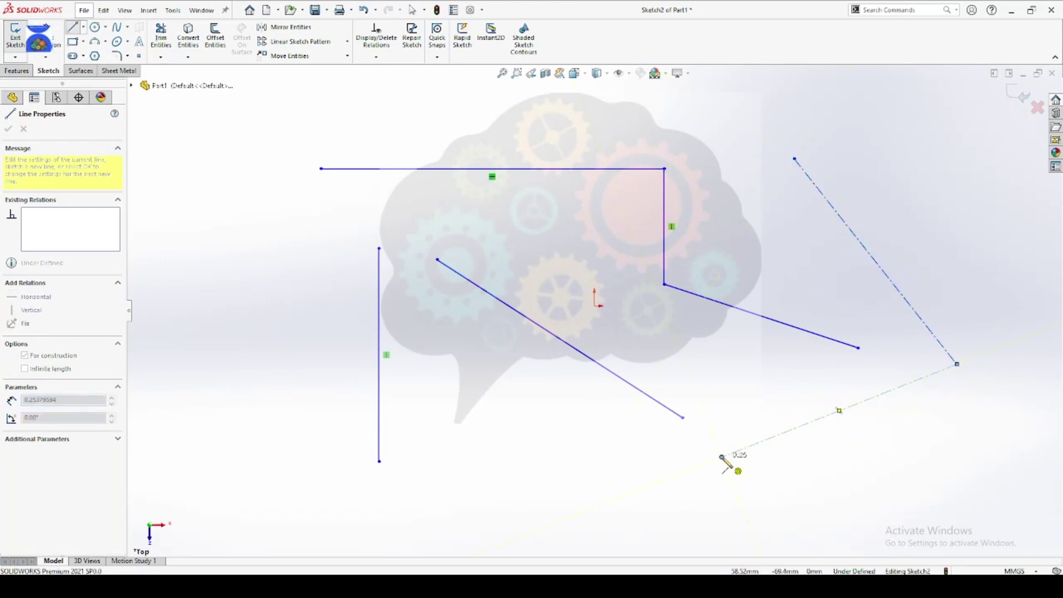
click(721, 458)
key(Escape)
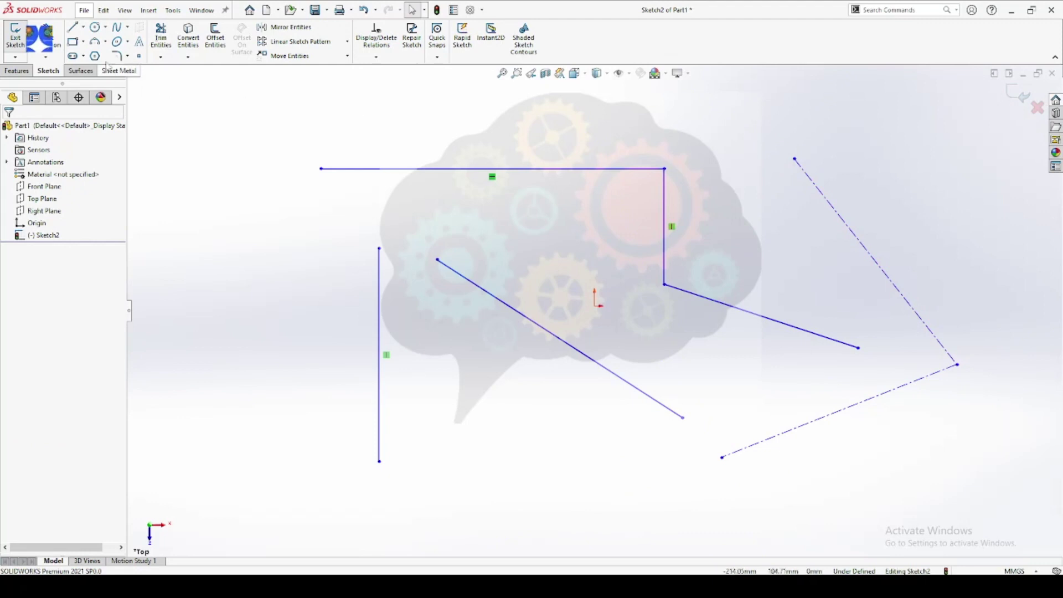
click(73, 28)
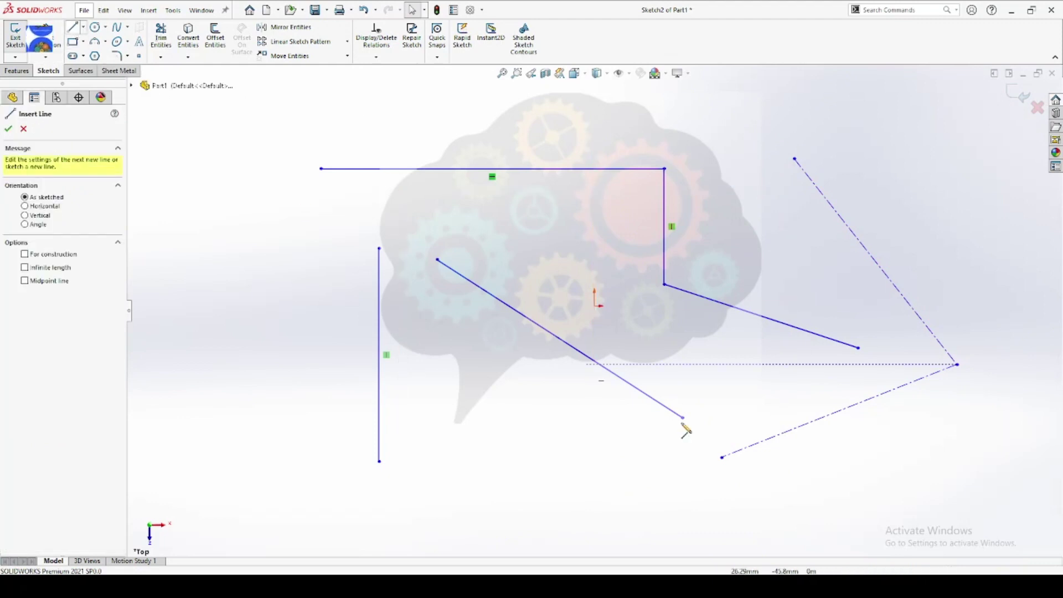
click(721, 457)
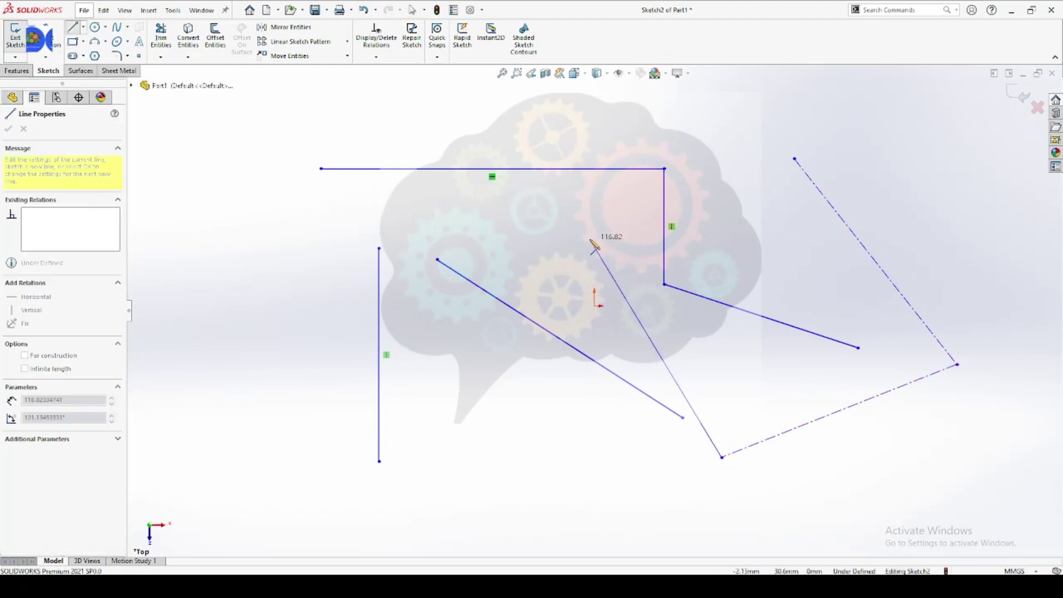
key(Escape)
Close the construction lines into a four-sided shape with two more construction lines, joining the lower free end to the upper one
click(73, 28)
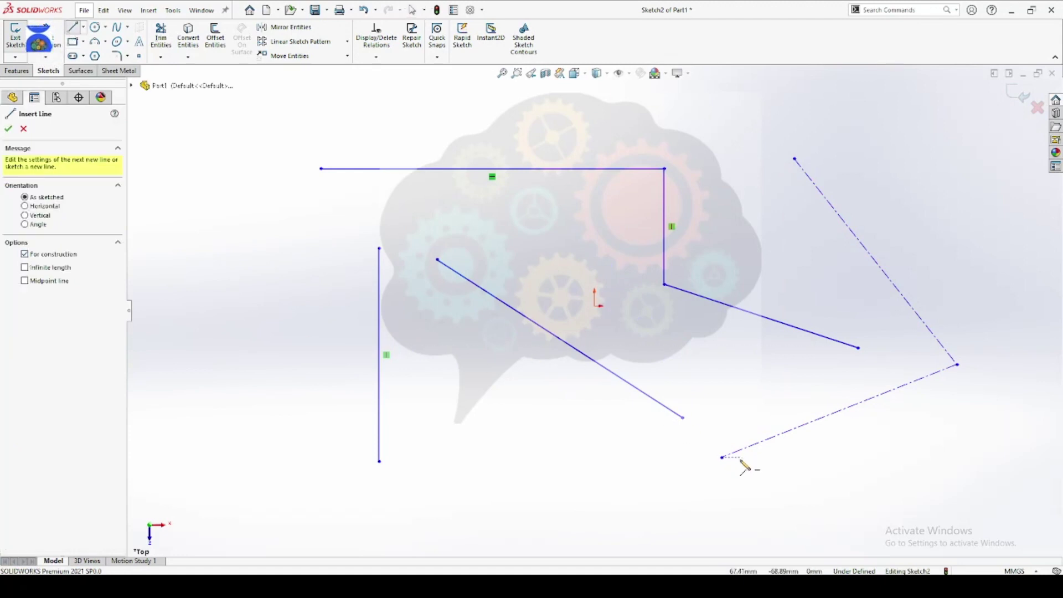
click(723, 458)
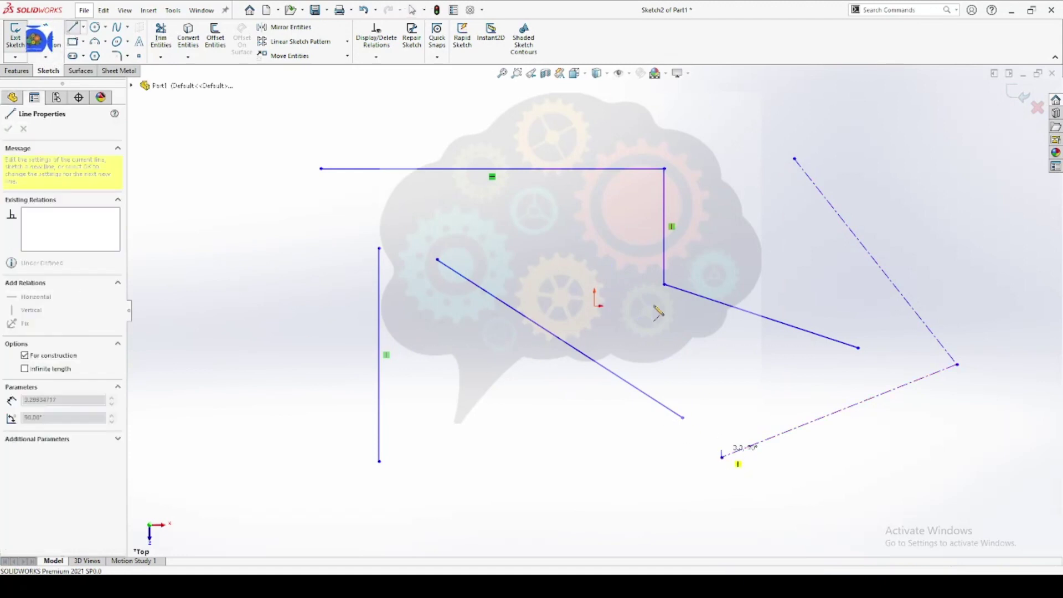
click(594, 241)
click(794, 159)
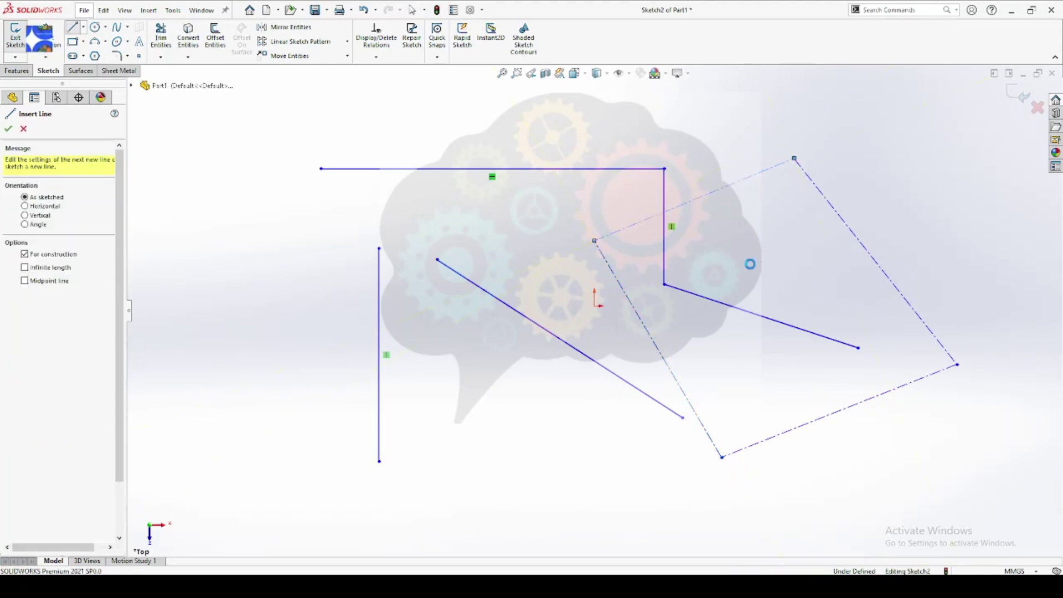
key(Escape)
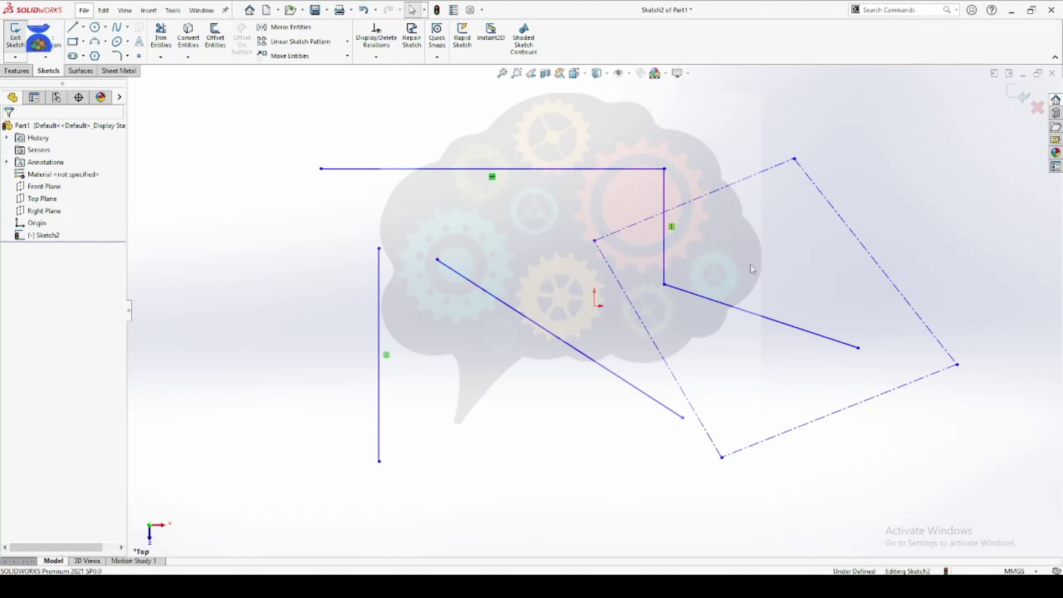
Inspect the properties of the solid horizontal line and the vertical line connected to it
click(557, 171)
click(664, 197)
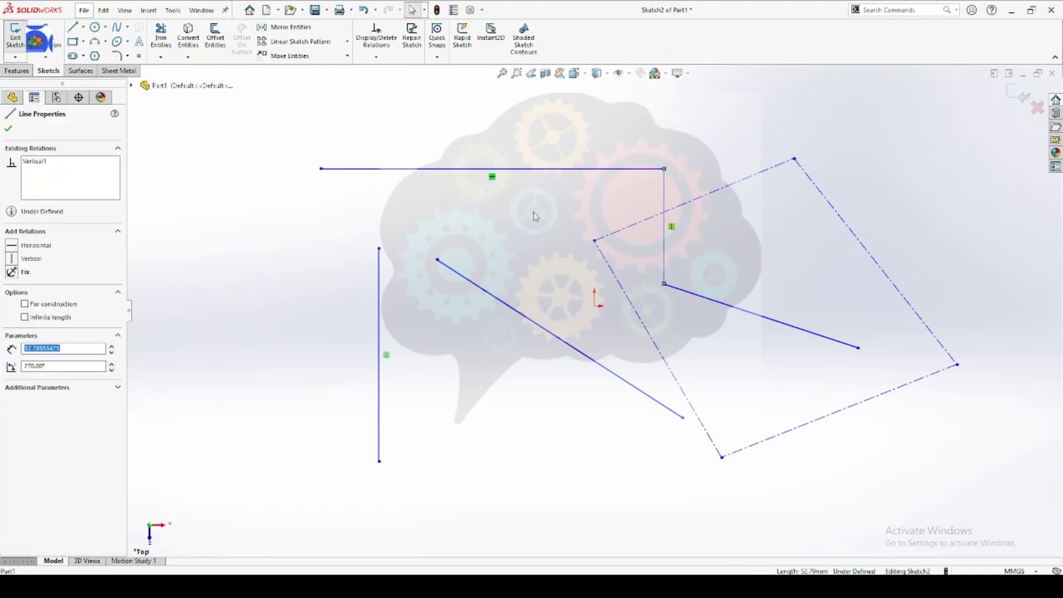
key(Escape)
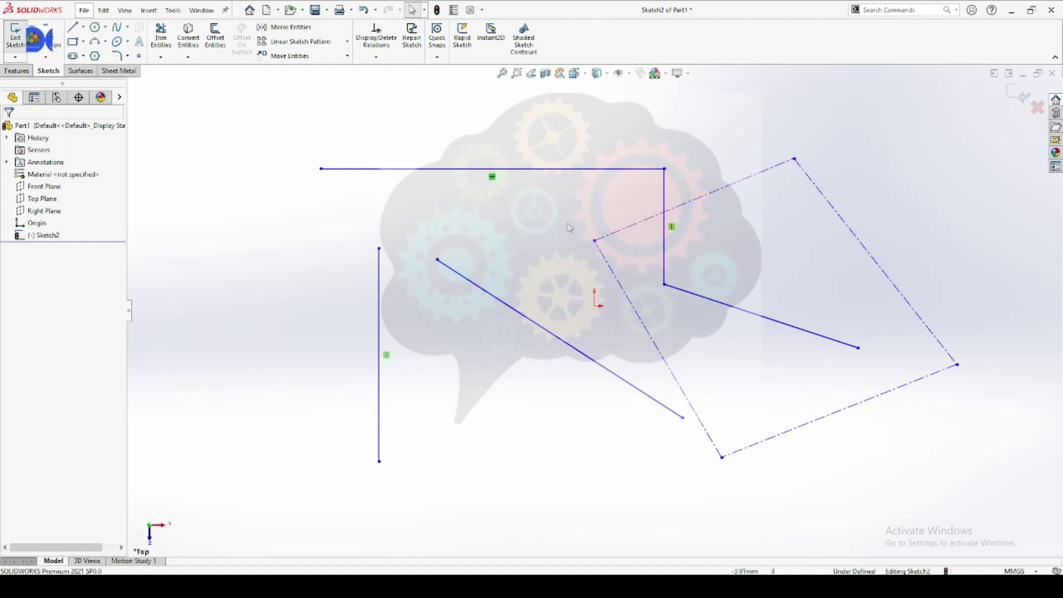
Toggle the upper side of the construction quadrilateral to solid geometry and back to construction geometry
click(628, 232)
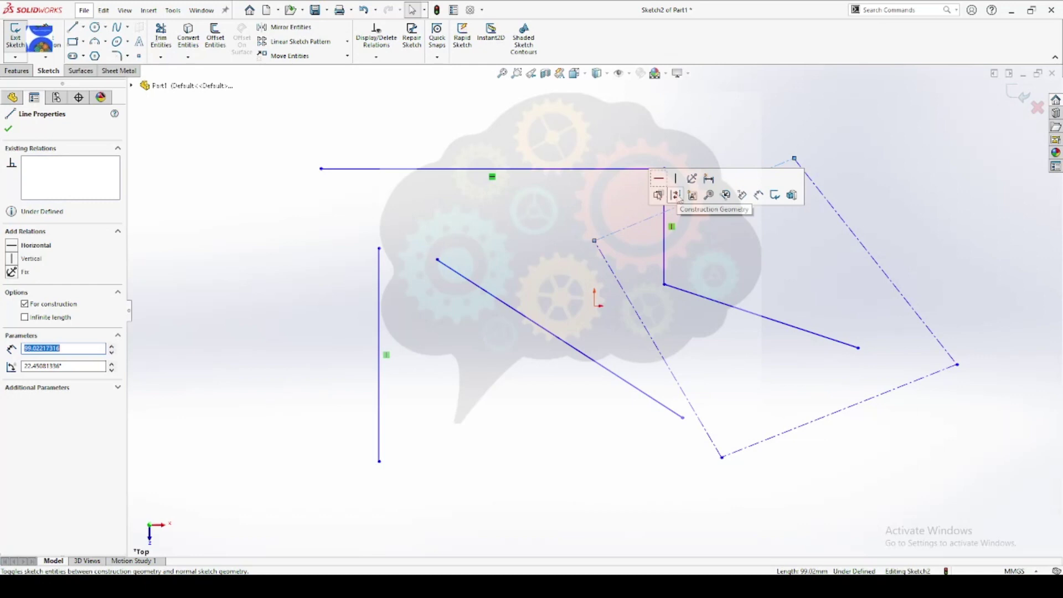
click(675, 195)
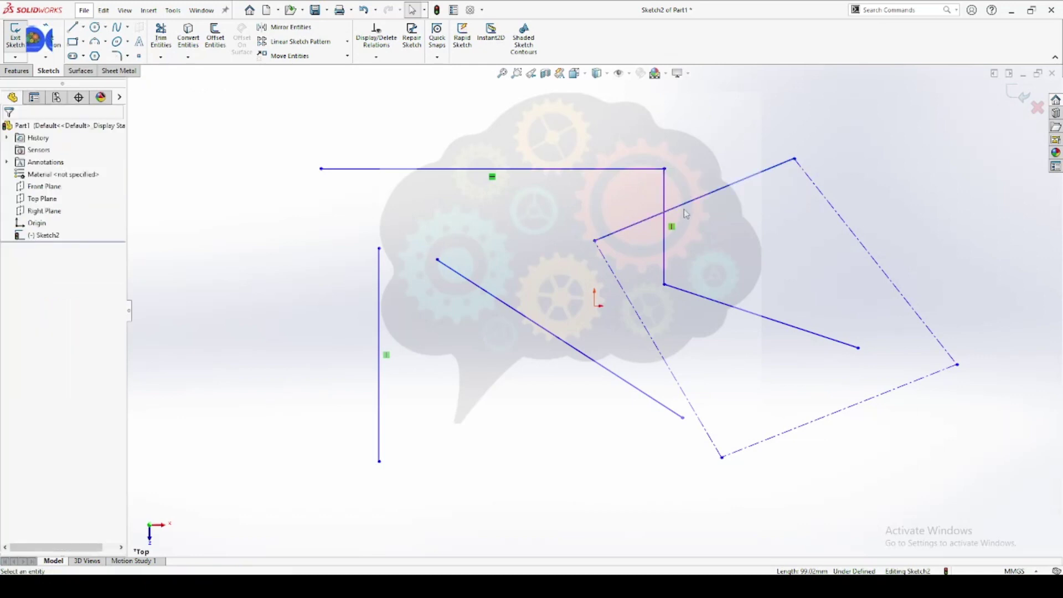
click(686, 205)
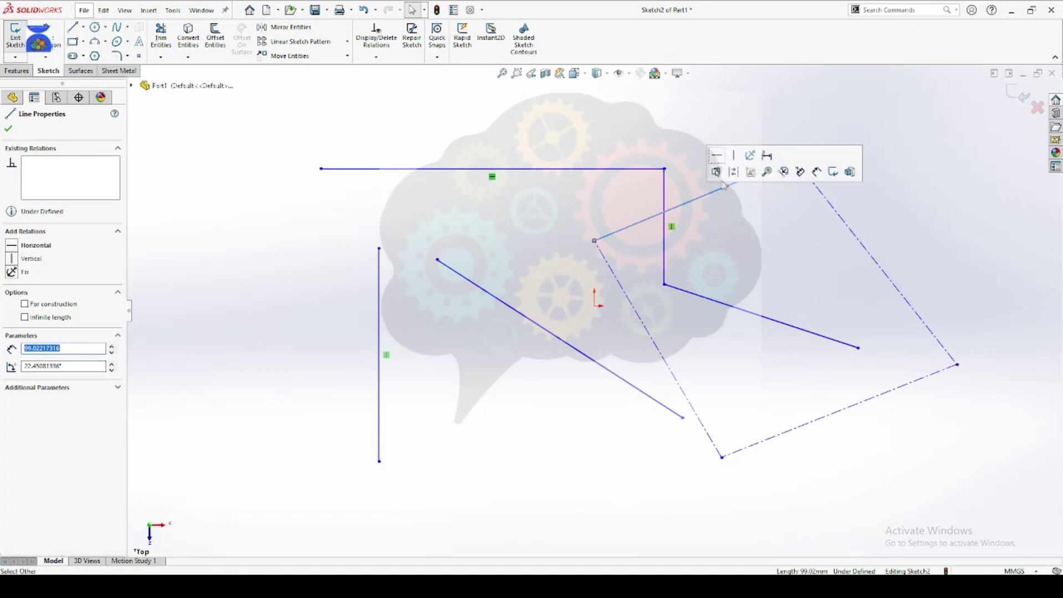
key(Escape)
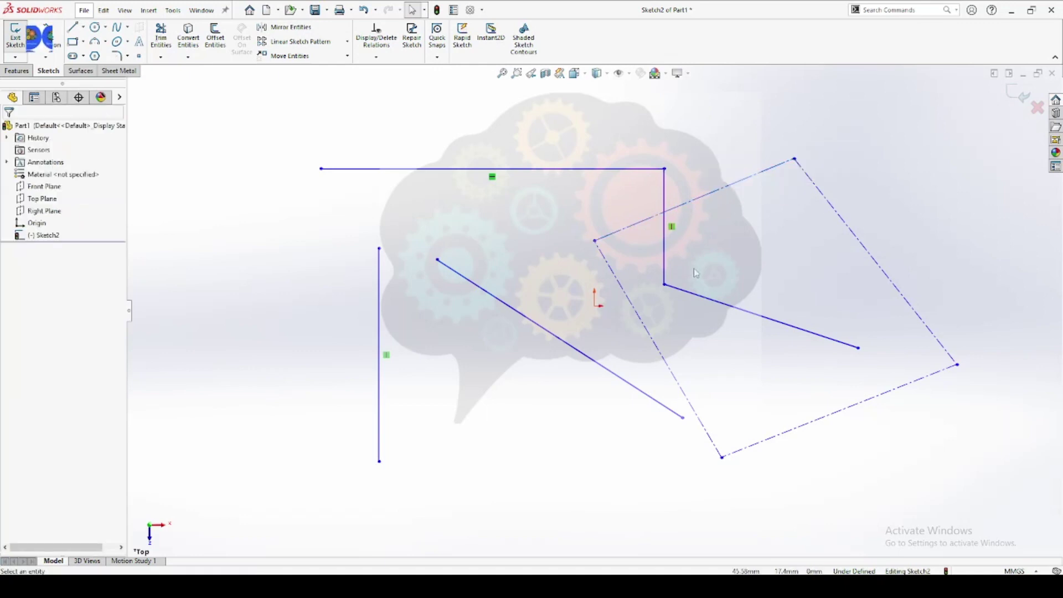
Convert the solid horizontal line at the start of the line chain to construction geometry
click(574, 170)
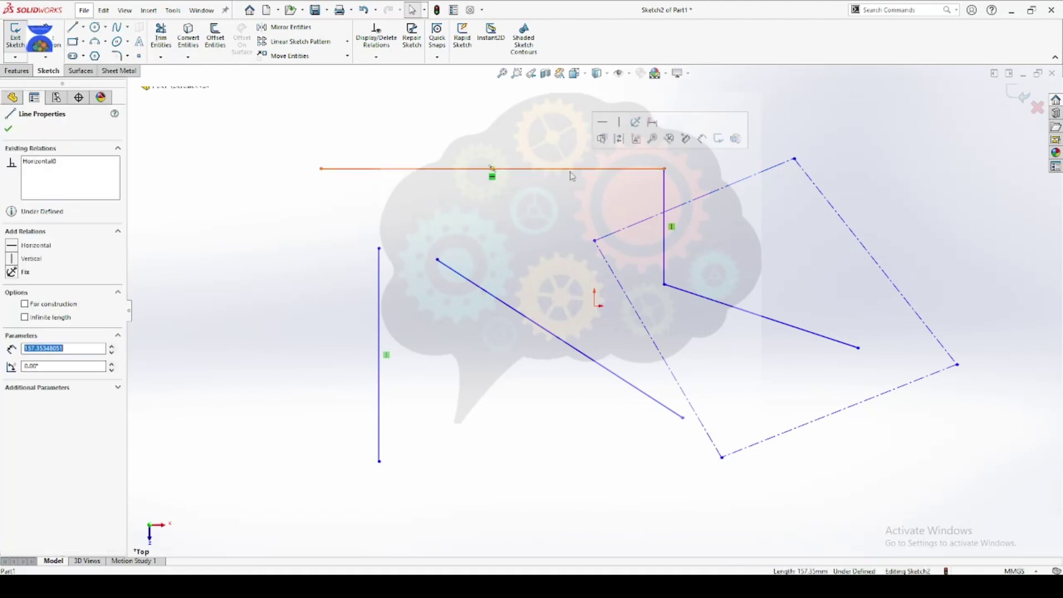
click(621, 140)
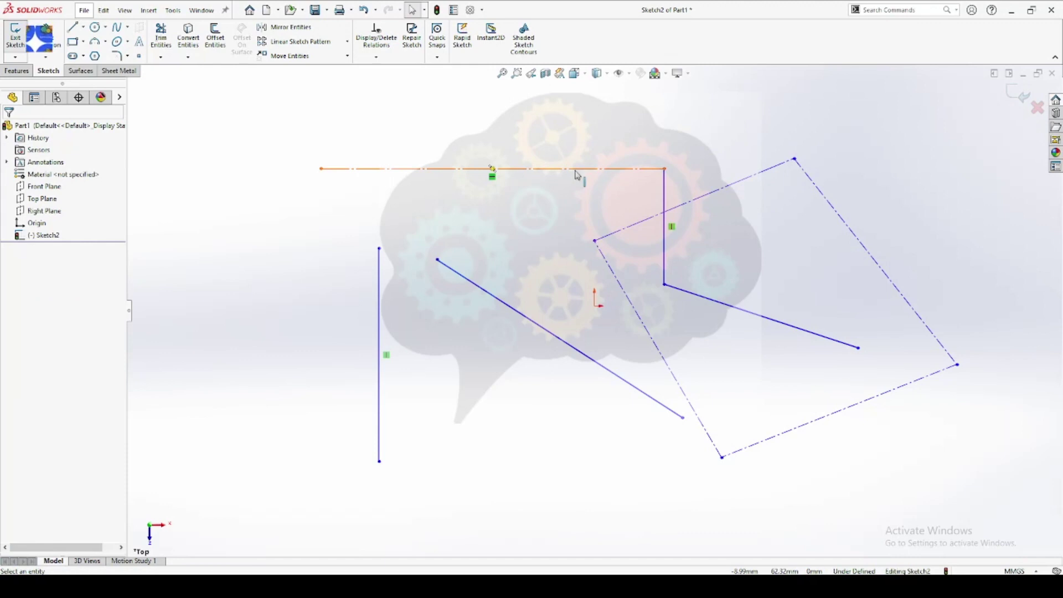
Sketch an infinite-length line at about 4.3° across the sketch, passing between the horizontal construction line and the separate vertical line
click(72, 27)
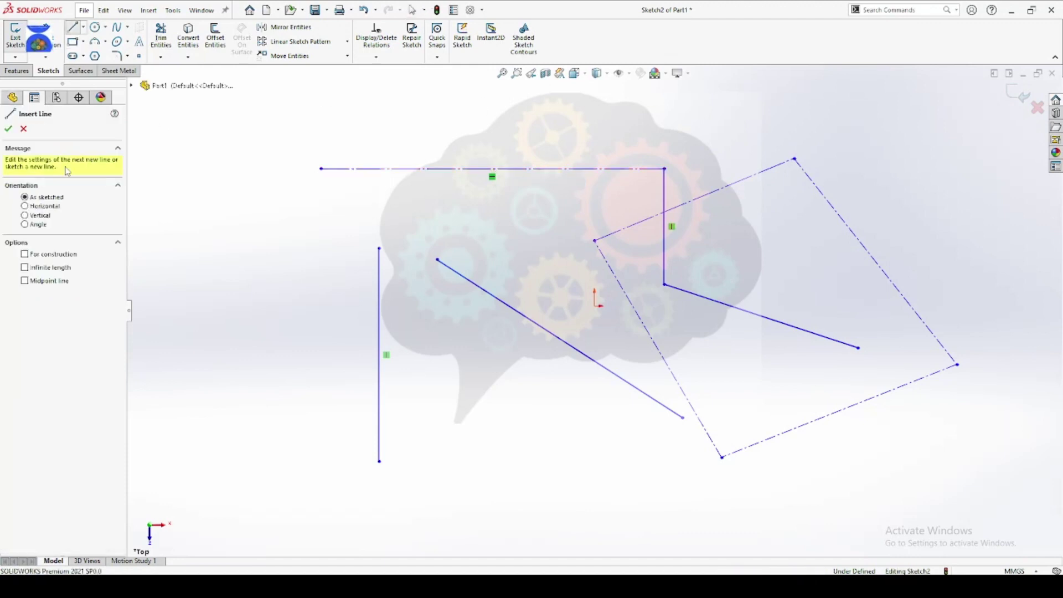
click(34, 269)
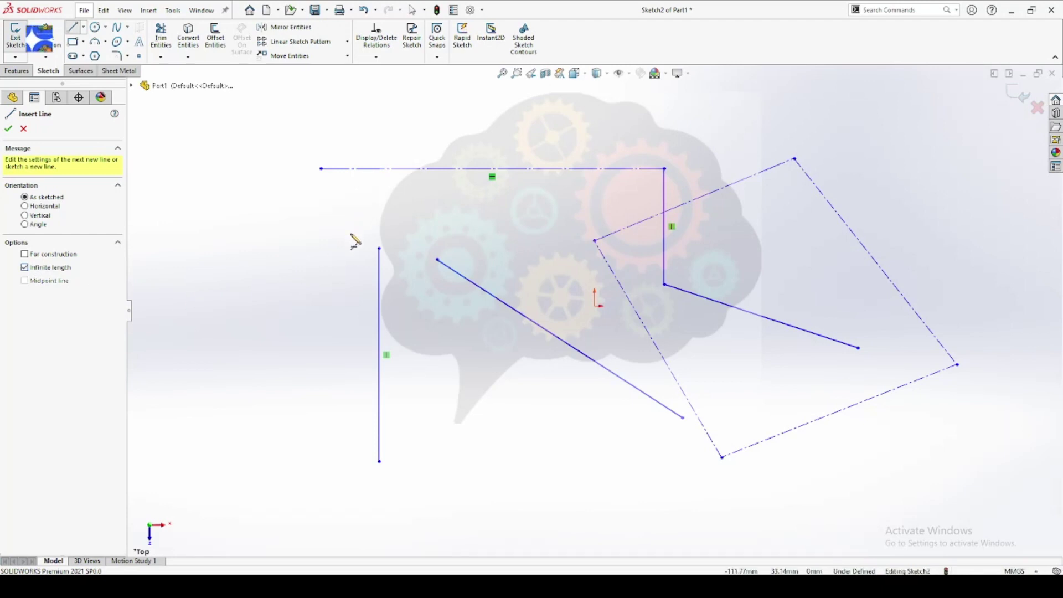
drag(354, 233, 398, 222)
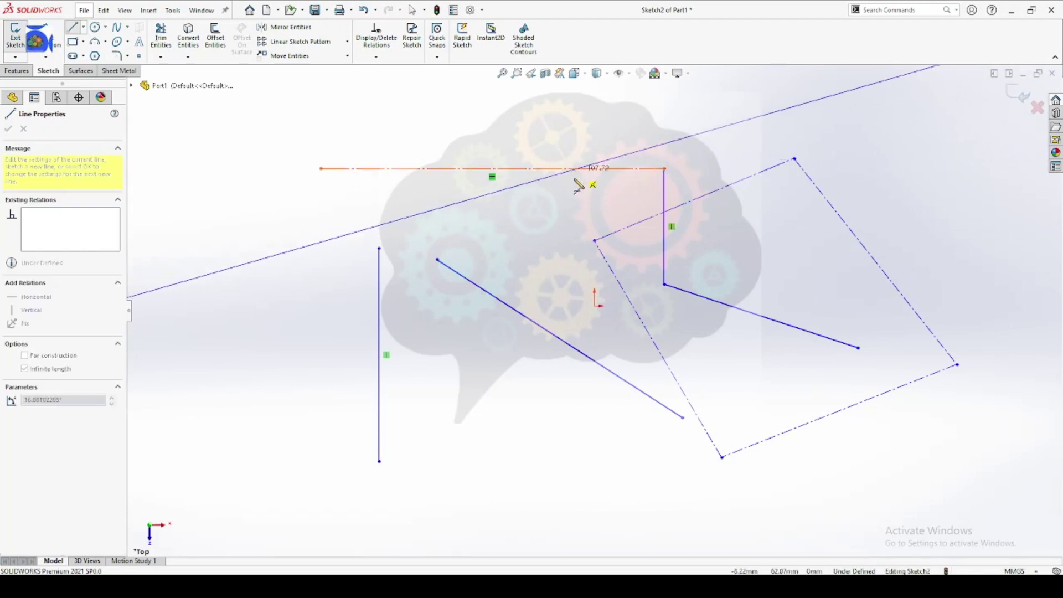
click(553, 218)
scroll(531, 246, up, 6)
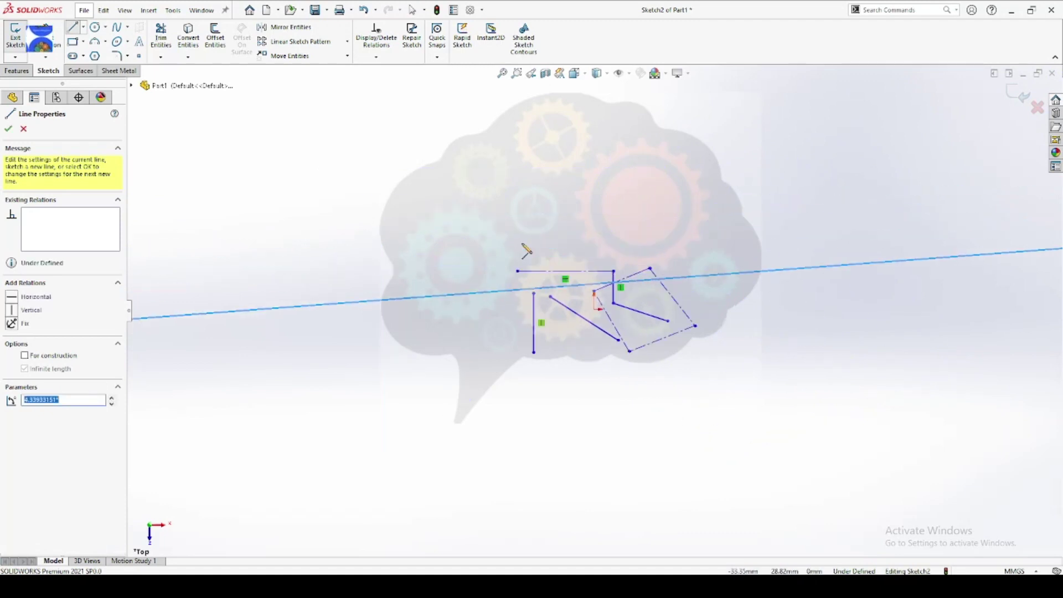
scroll(525, 251, up, 5)
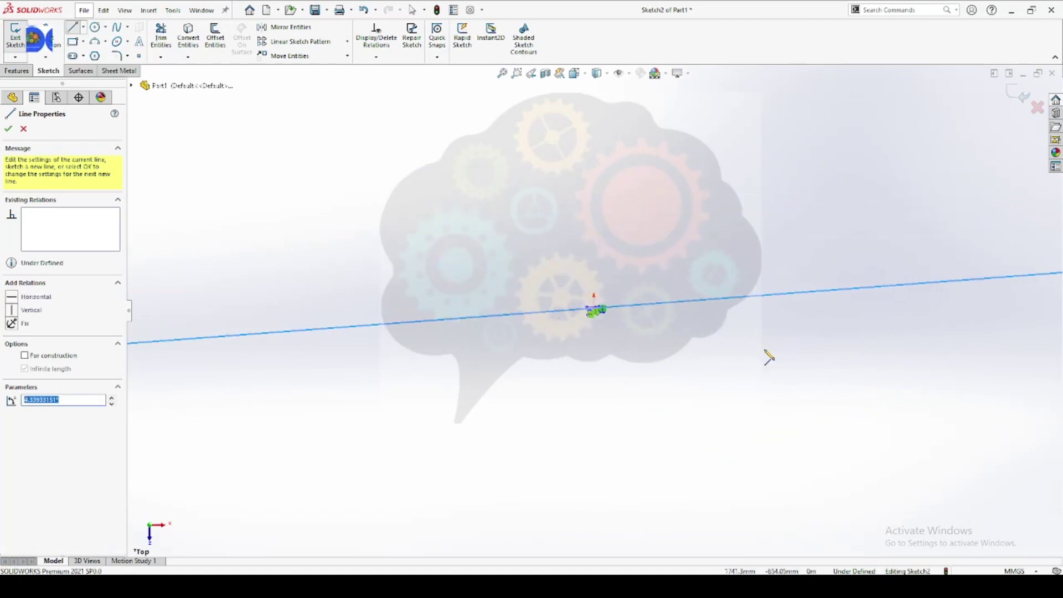
scroll(614, 324, down, 4)
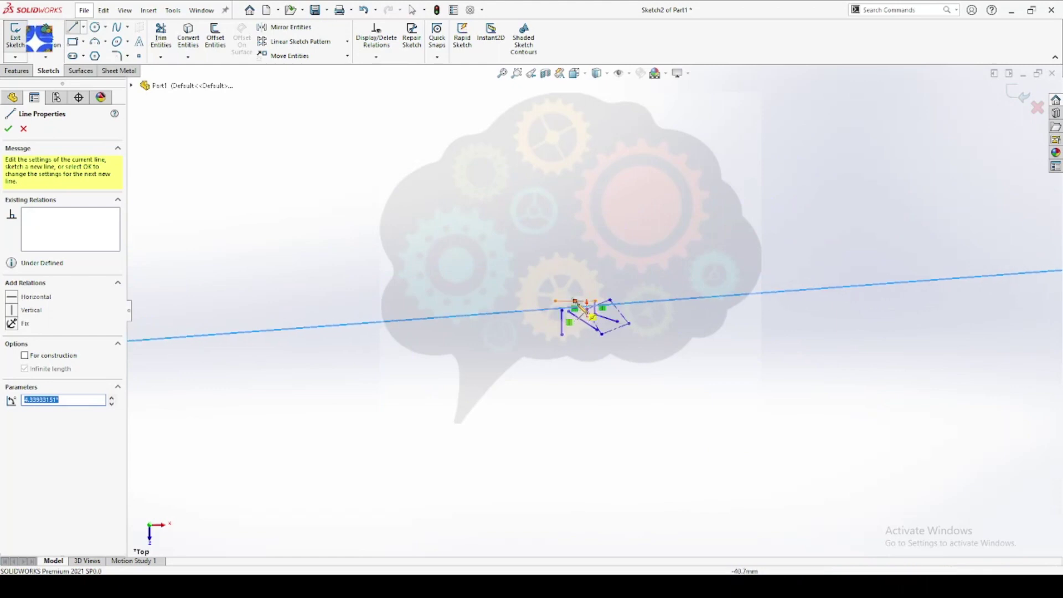
scroll(587, 336, down, 5)
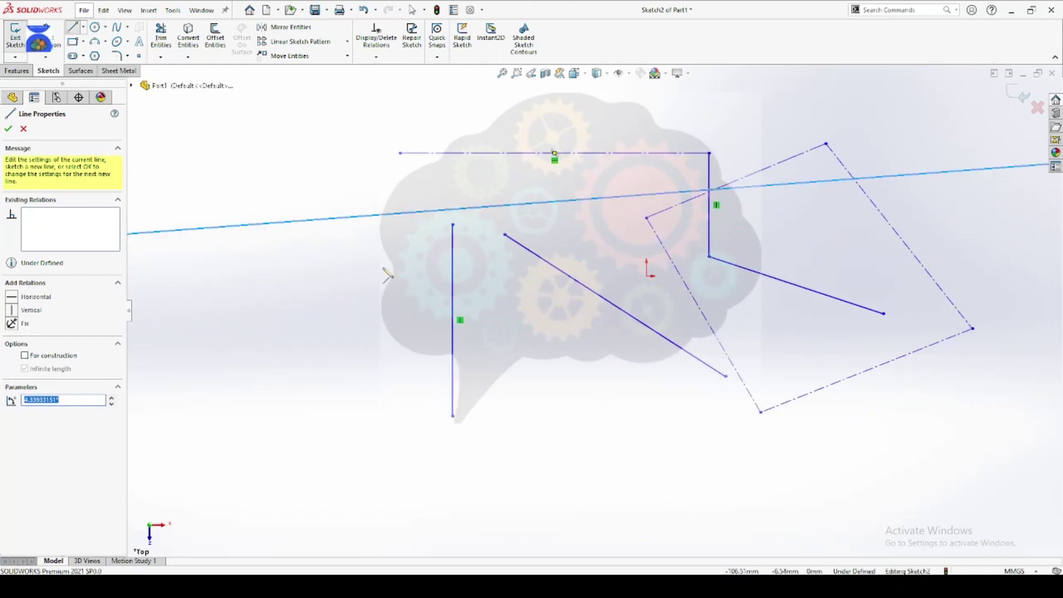
click(83, 26)
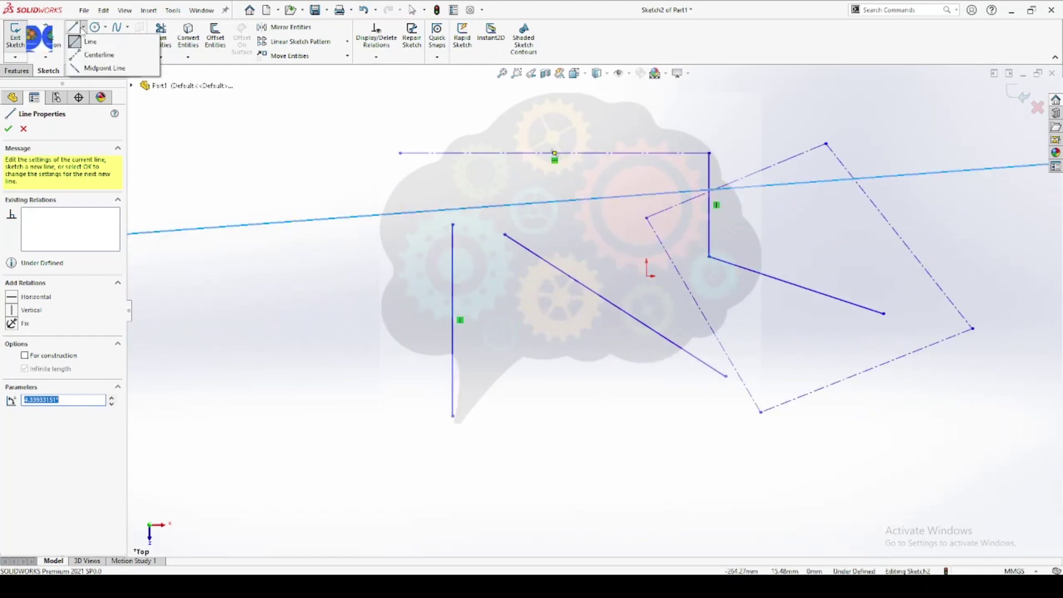
click(82, 41)
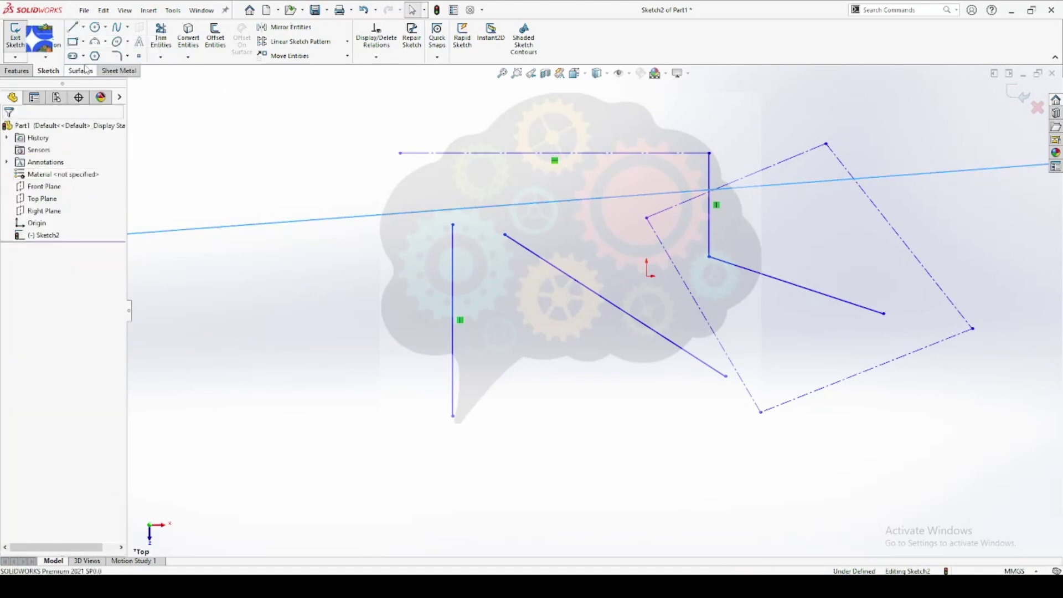
Sketch a midpoint line sloping upward to the right in the empty area below the existing lines
click(73, 27)
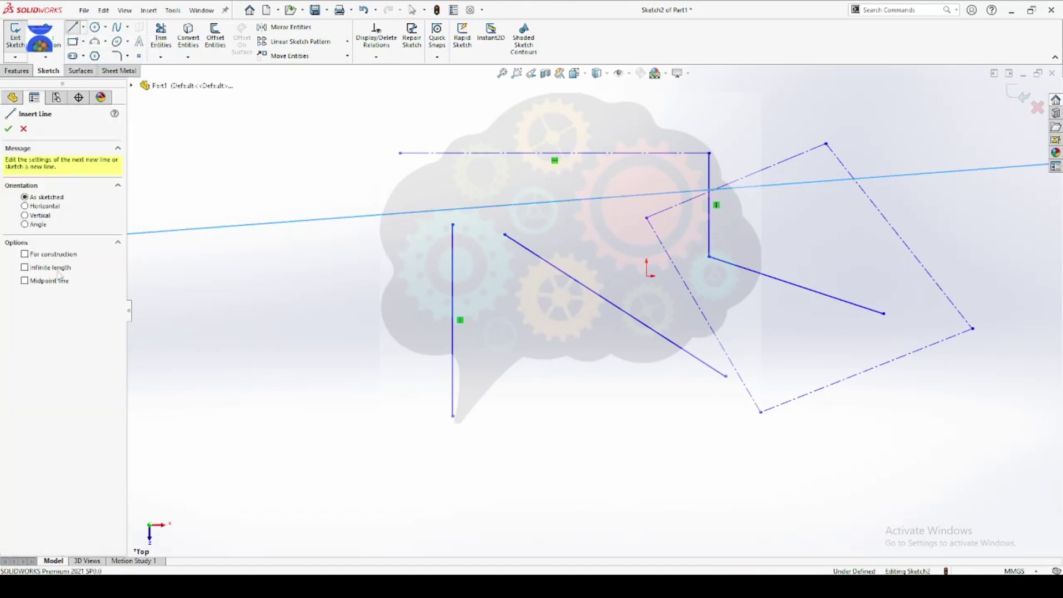
click(38, 282)
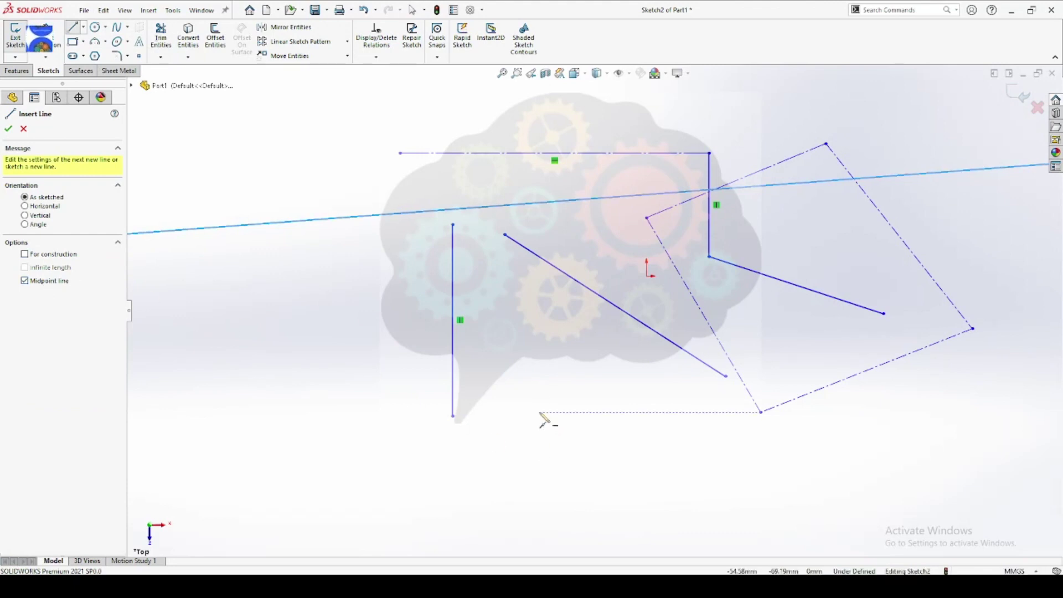
click(534, 459)
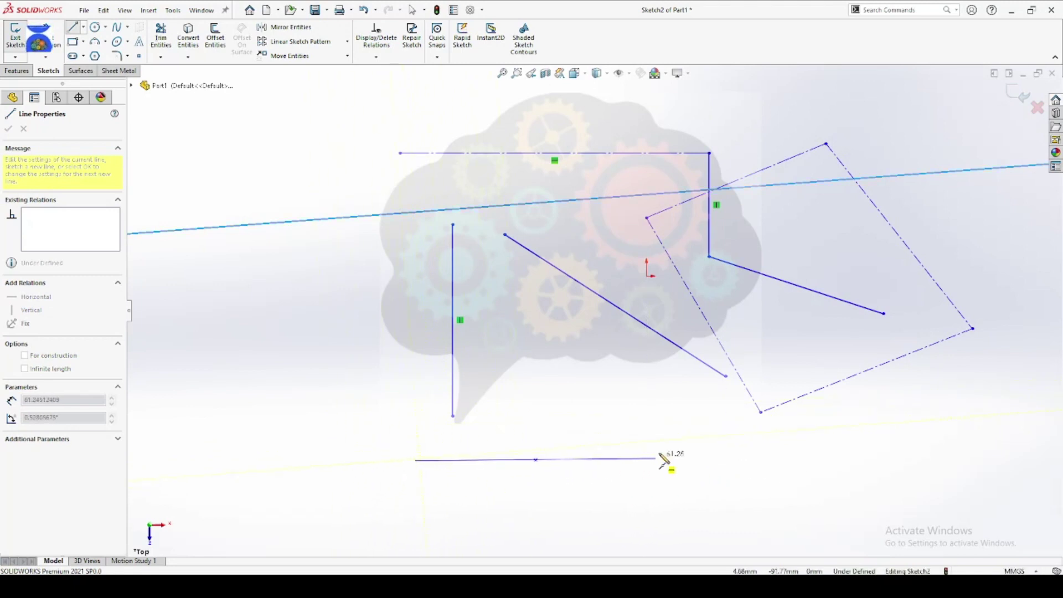
click(652, 416)
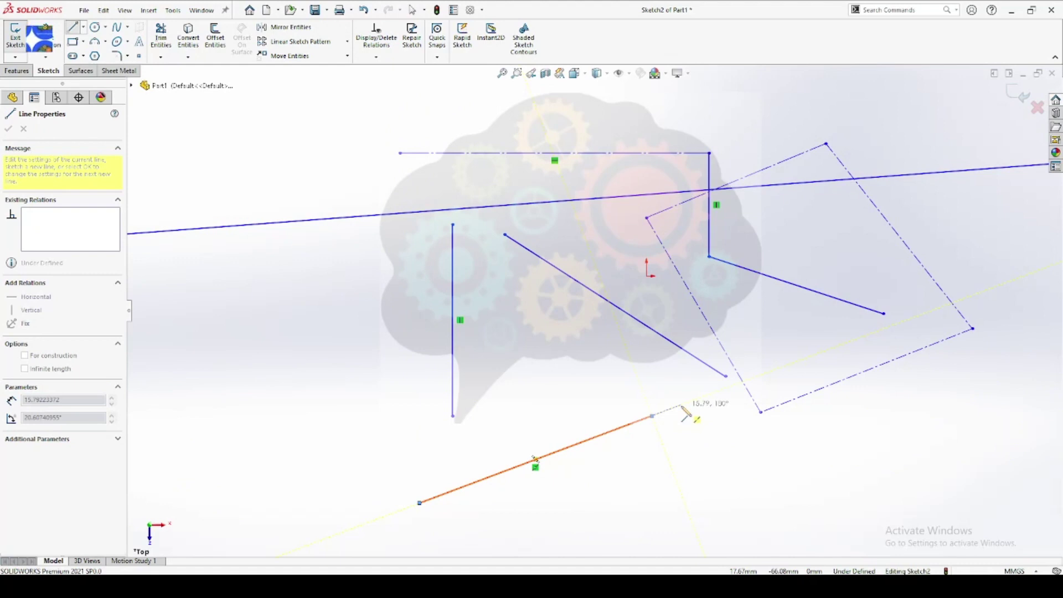
key(Escape)
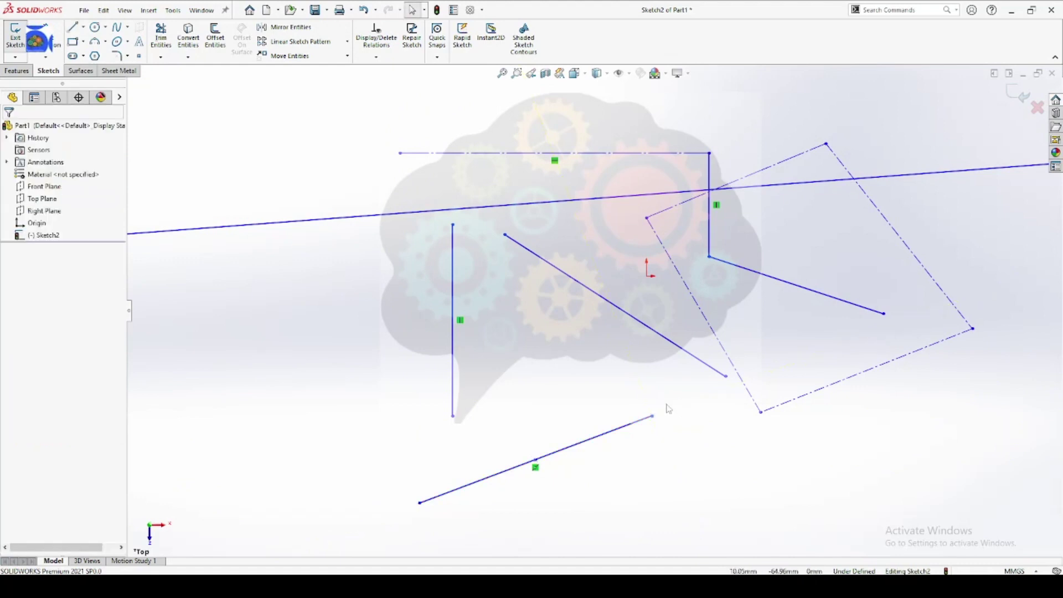
Sketch a horizontal construction midpoint line about 111 mm long, to the left of the separate solid vertical line
click(73, 26)
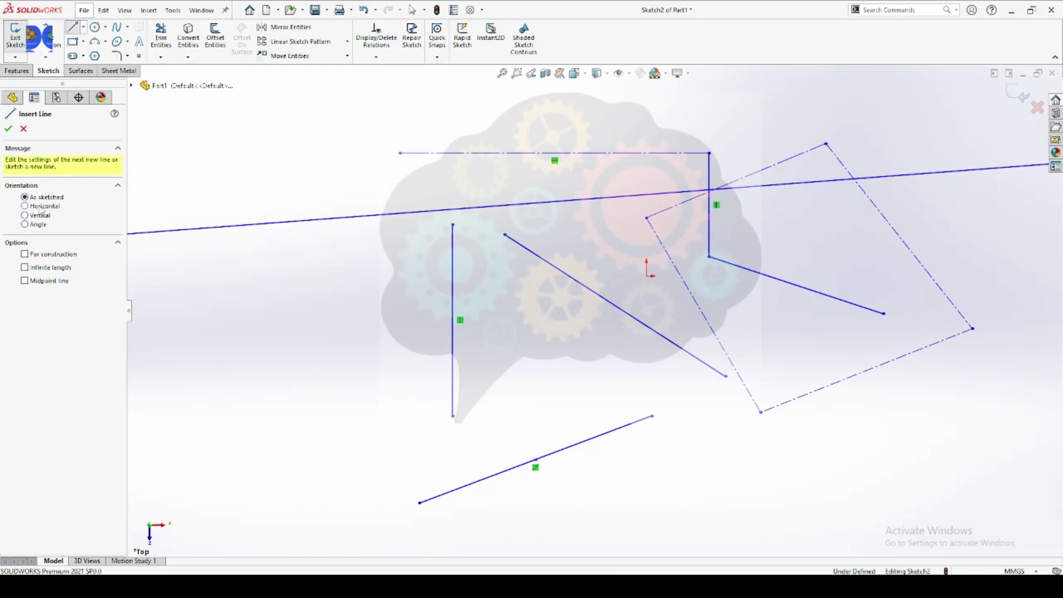
click(42, 207)
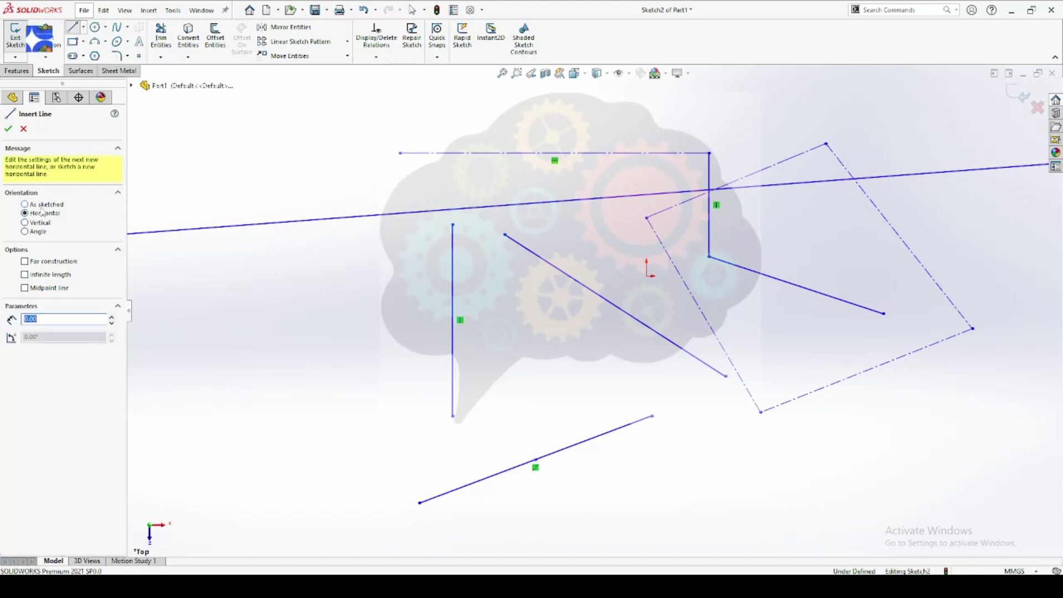
click(37, 264)
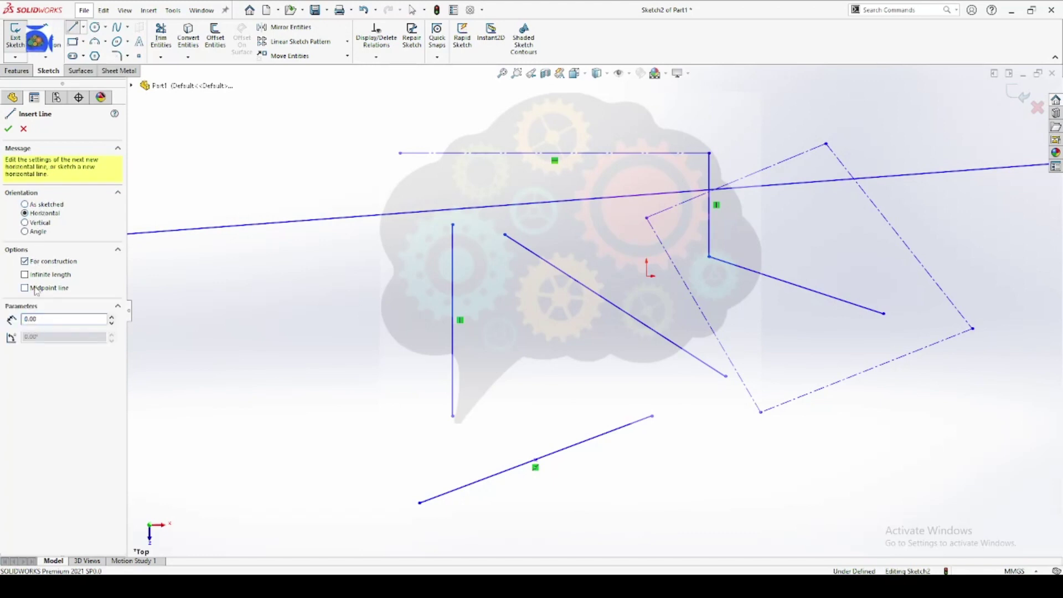
click(37, 289)
click(260, 301)
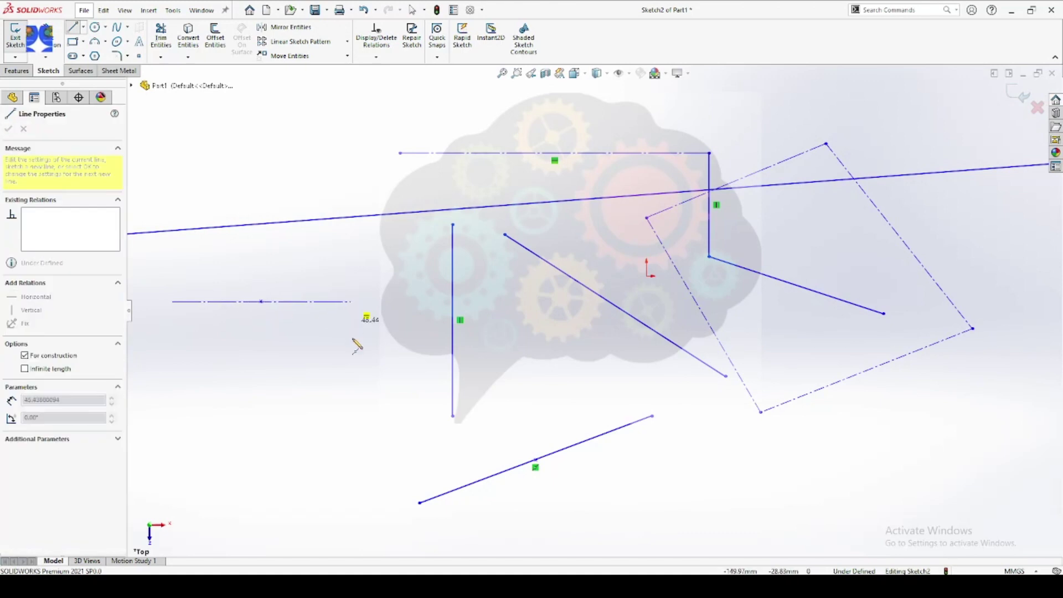
click(370, 325)
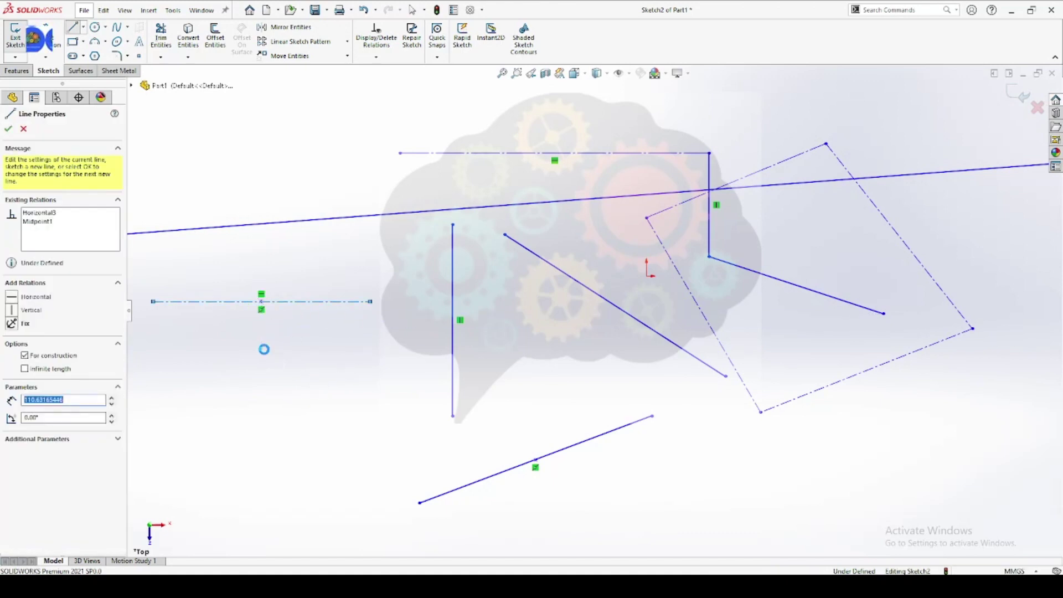
key(Escape)
Sketch a vertical construction midpoint line about 125 mm long, just left of the separate solid vertical line
click(73, 26)
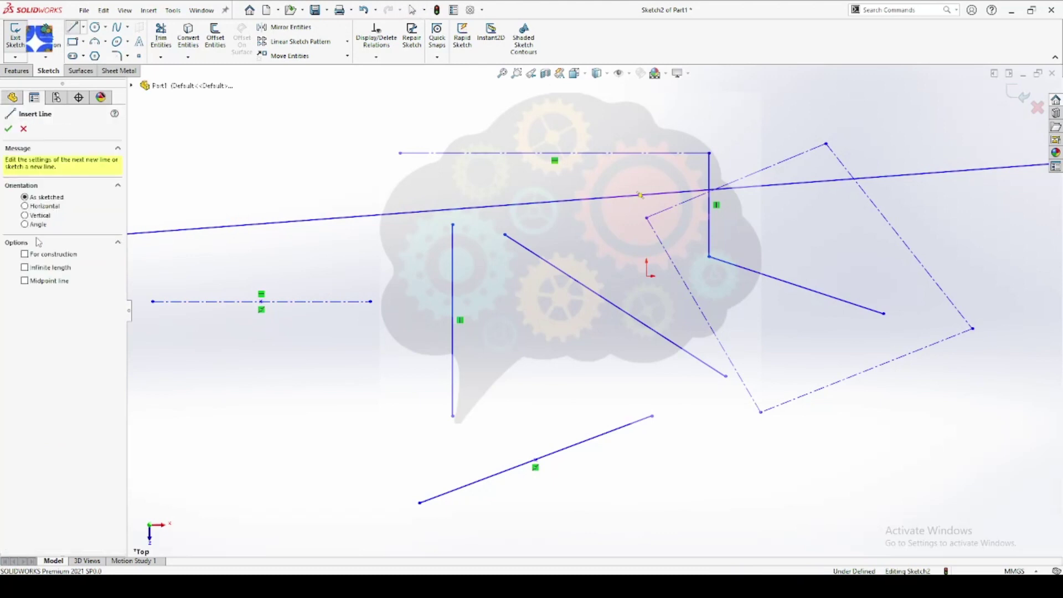
click(40, 220)
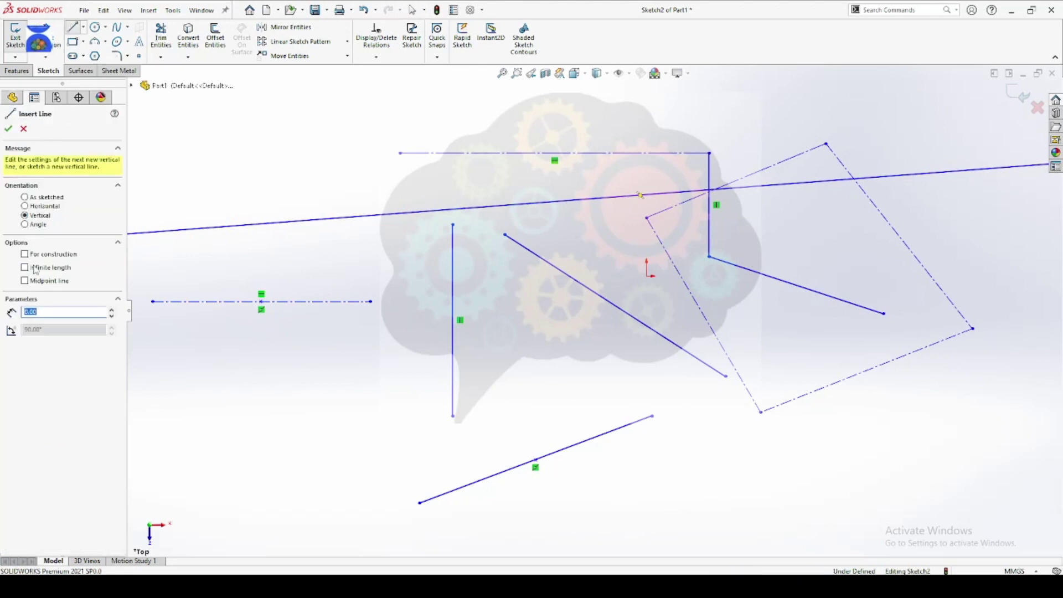
click(24, 254)
click(25, 280)
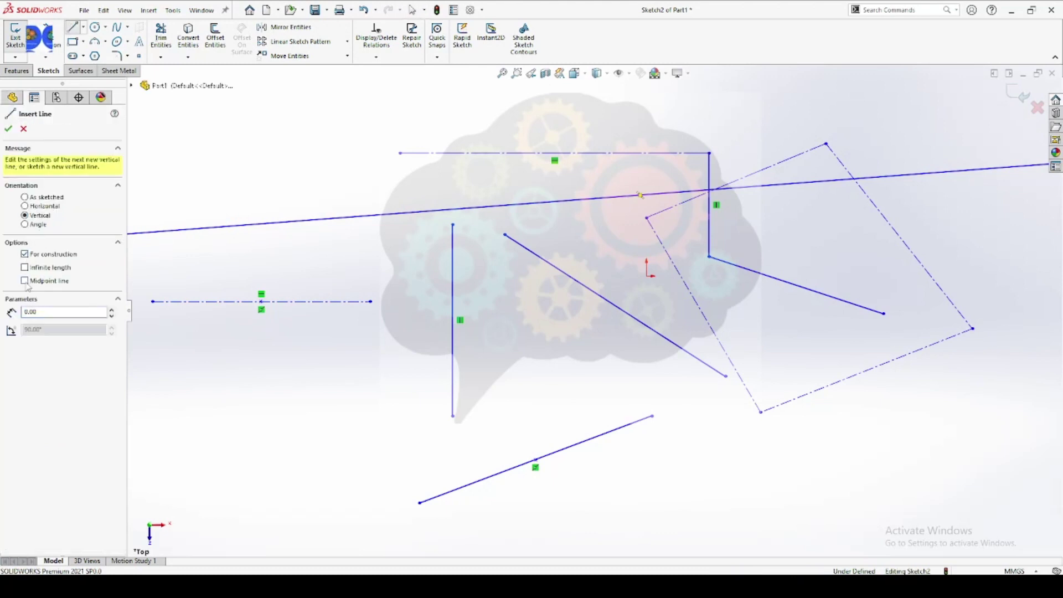
click(406, 256)
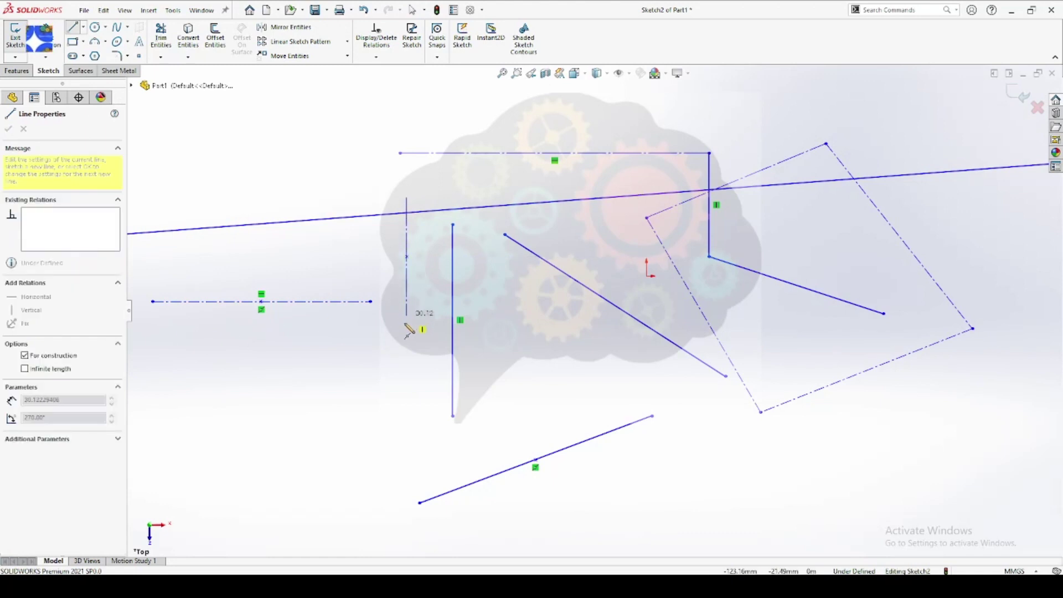
click(406, 379)
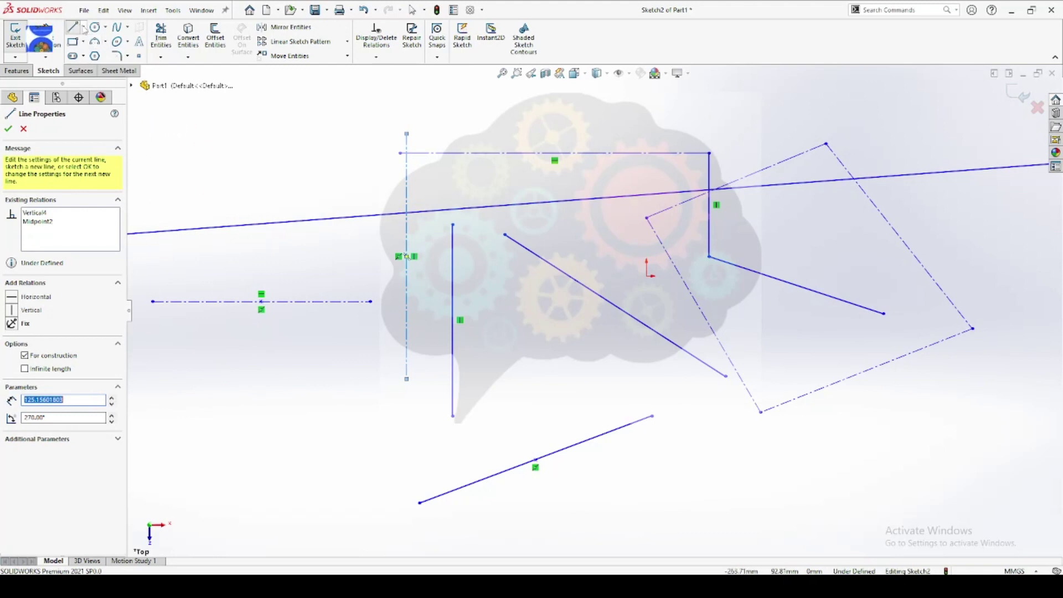
click(83, 26)
click(199, 130)
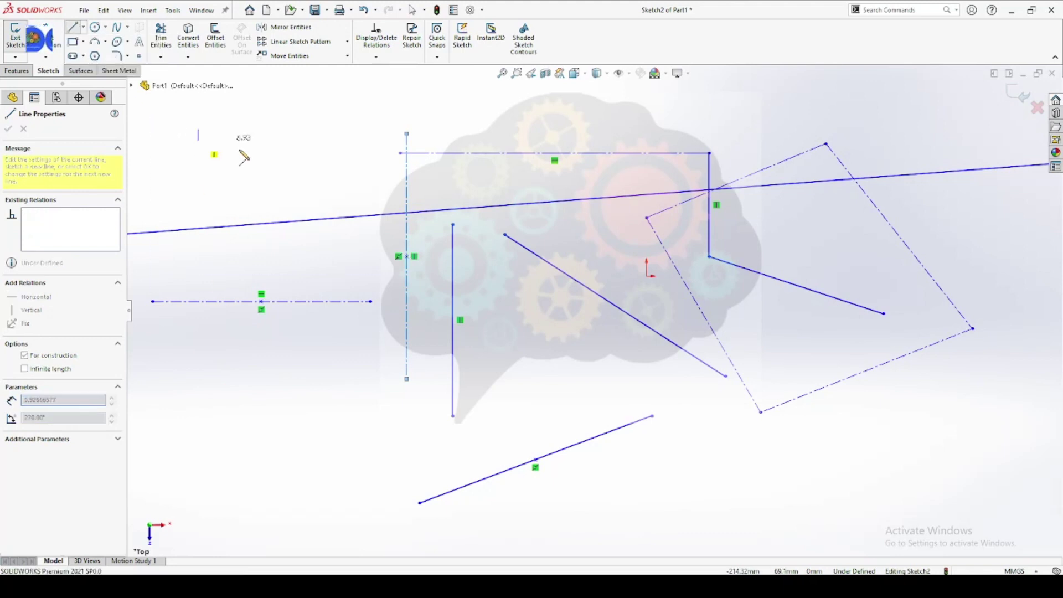
key(Escape)
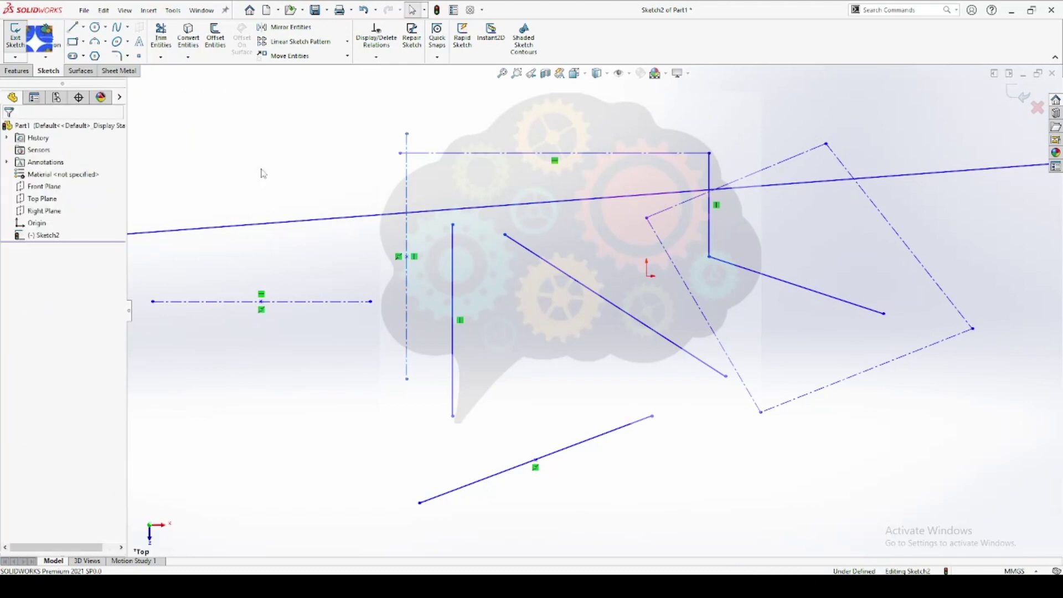